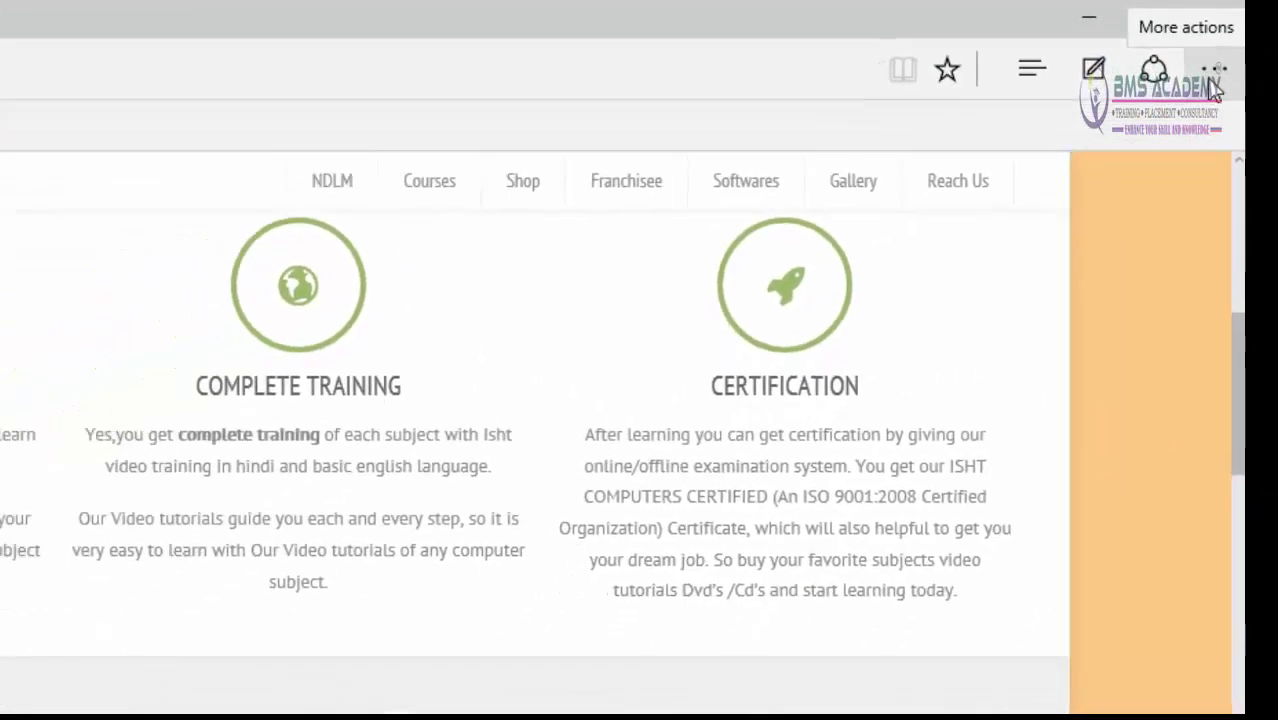
- Open a new browser window, view it at reduced size over the current page, and close it
left_click(1205, 70)
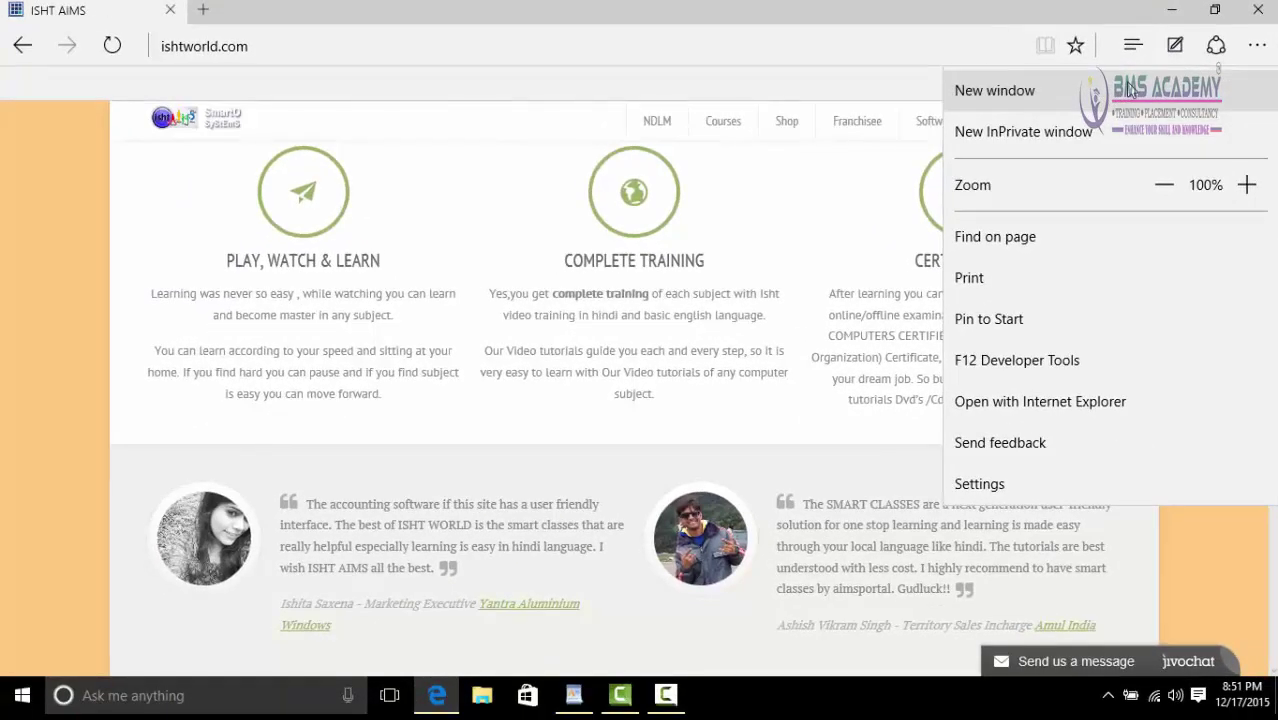
left_click(1130, 90)
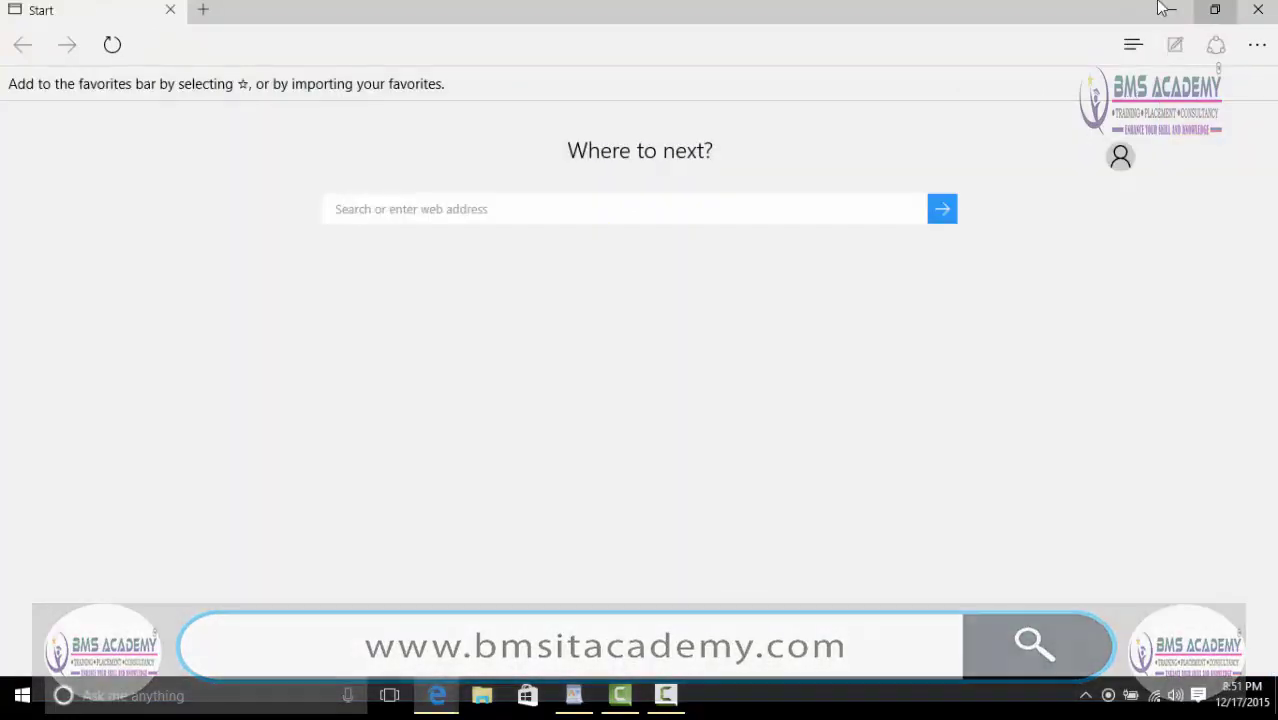
double_click(966, 5)
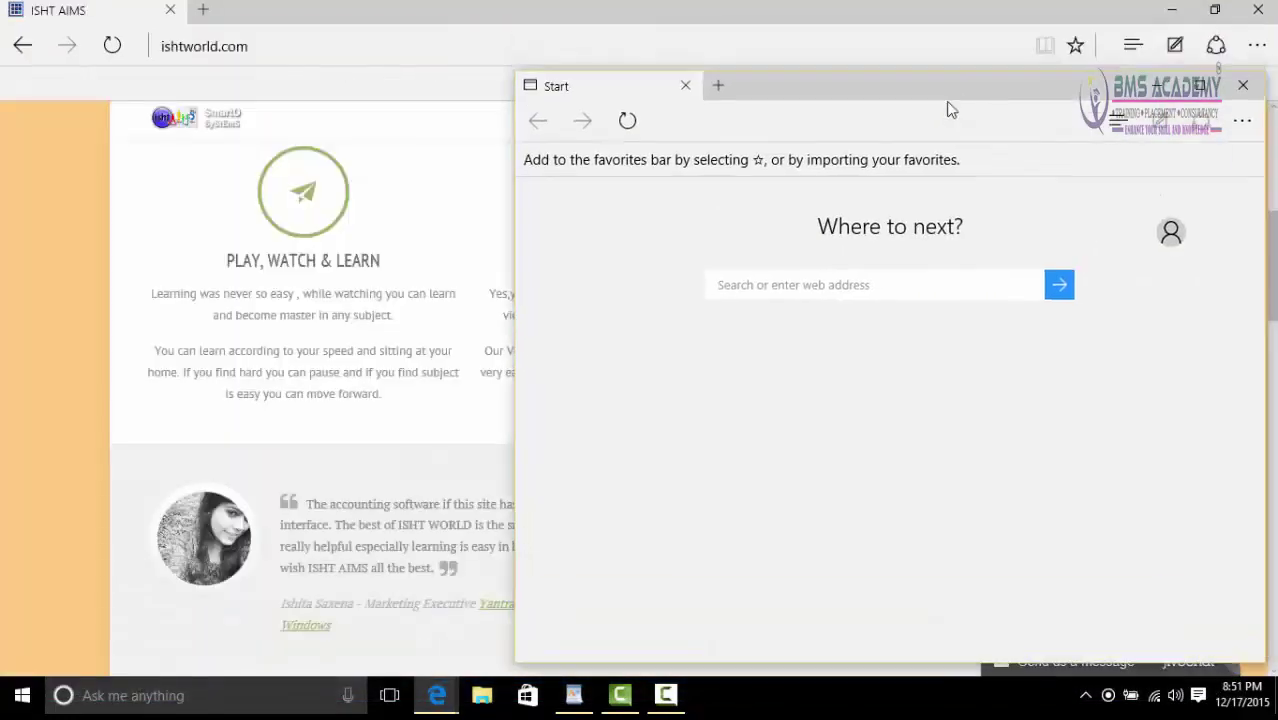
left_click_drag(950, 110, 899, 146)
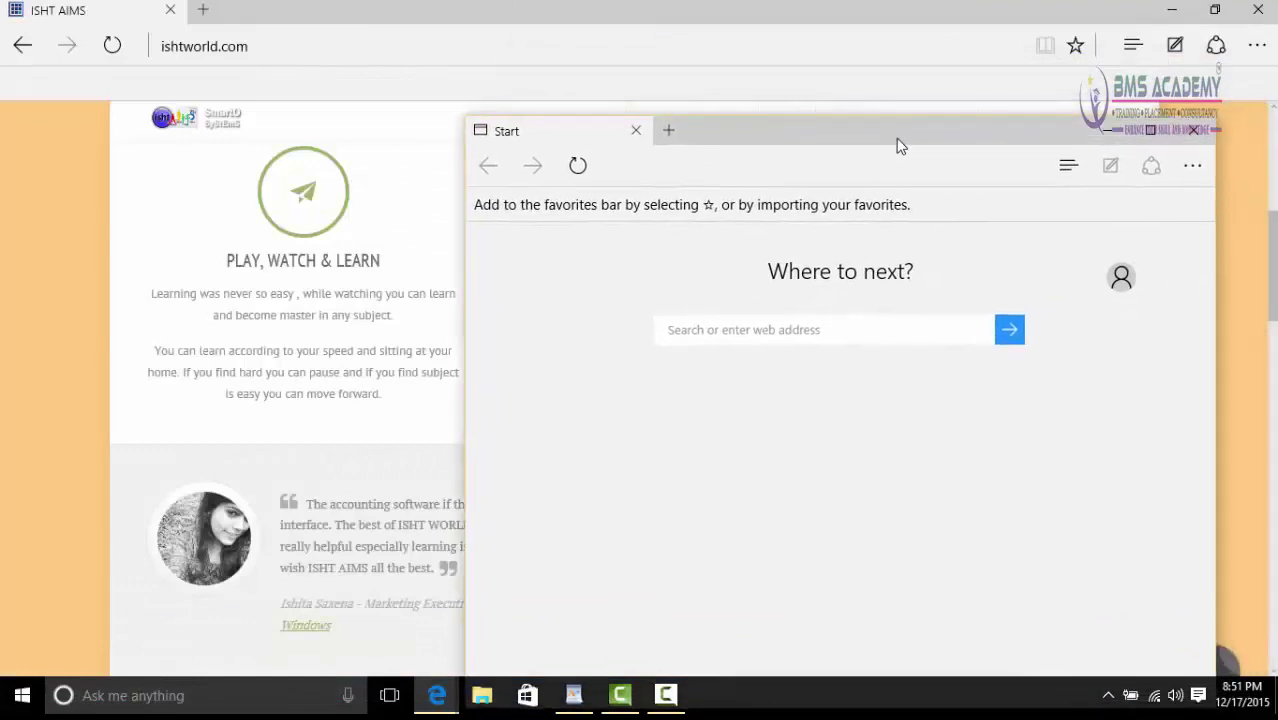
left_click(1196, 130)
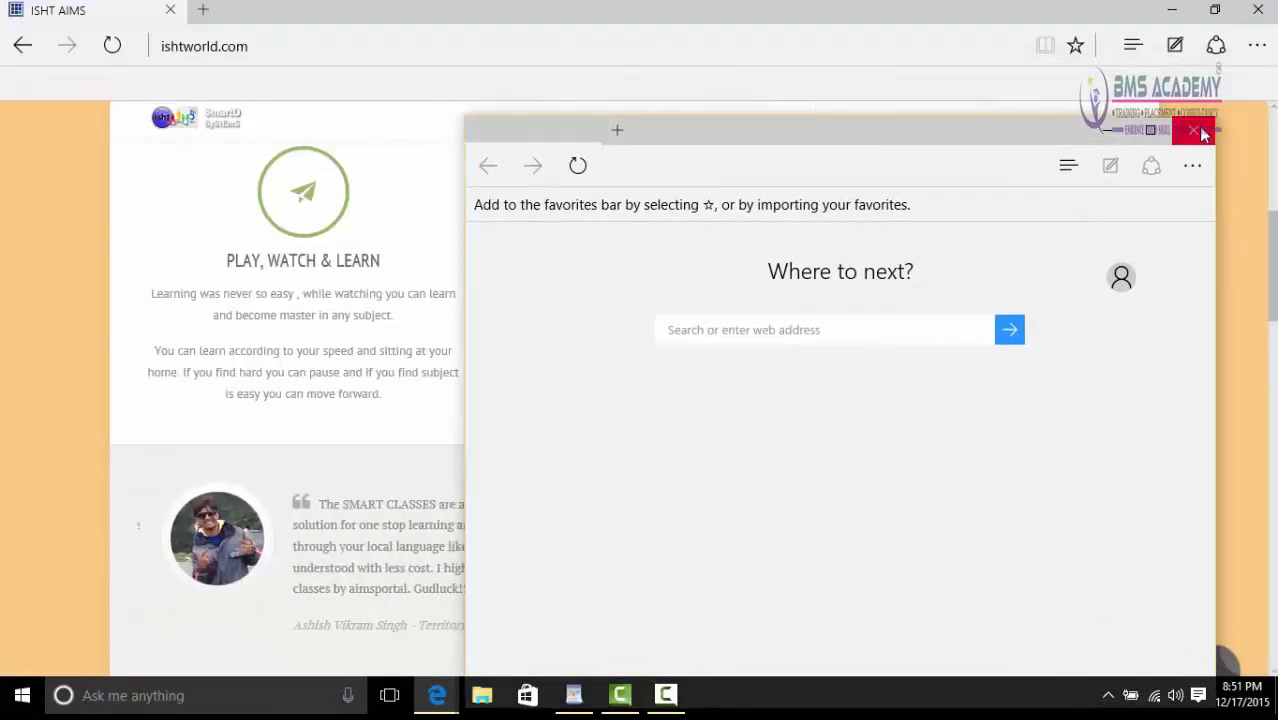
- Zoom the page in to 150% and return it to 100%
left_click(1257, 50)
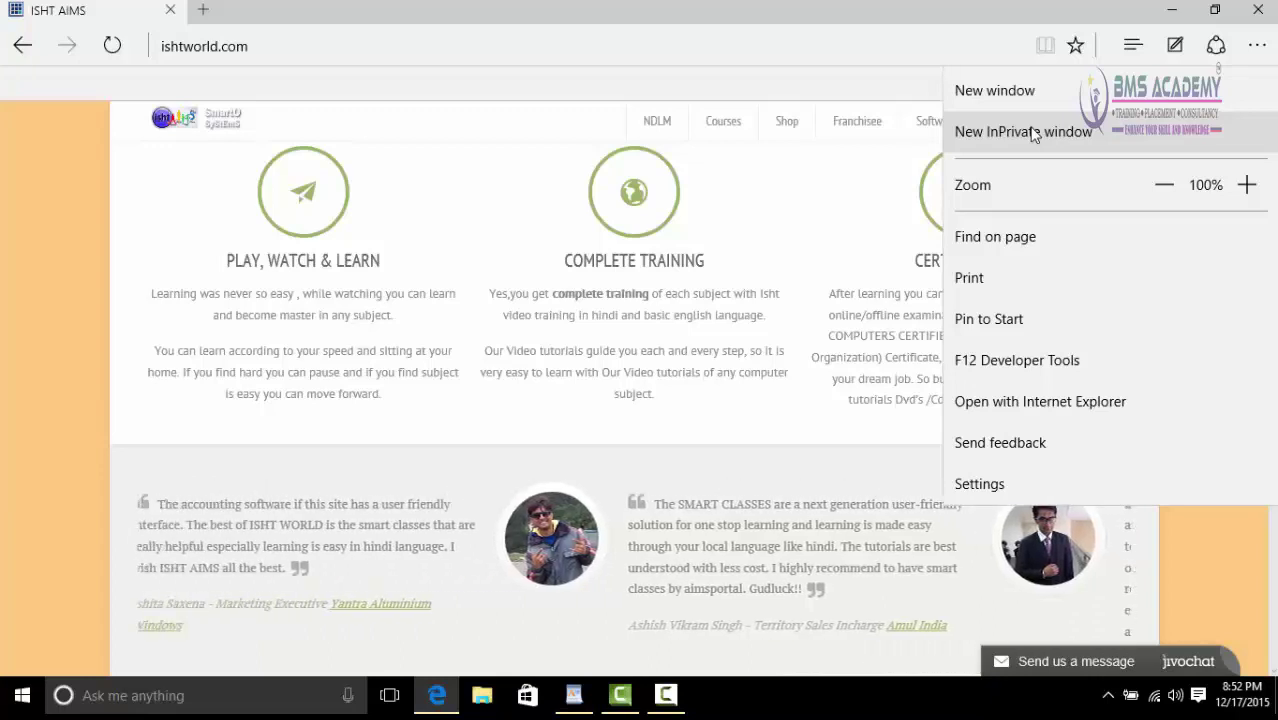
left_click(1246, 186)
left_click(1246, 186)
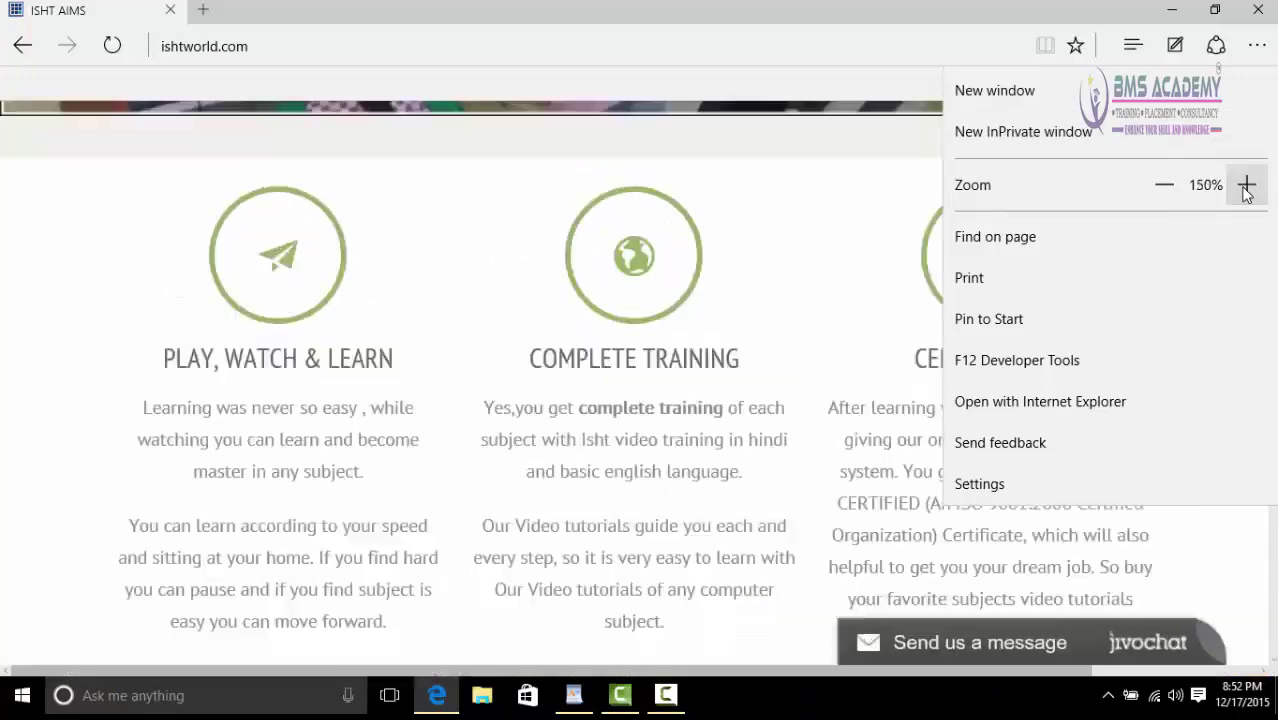
left_click(1163, 187)
left_click(1163, 187)
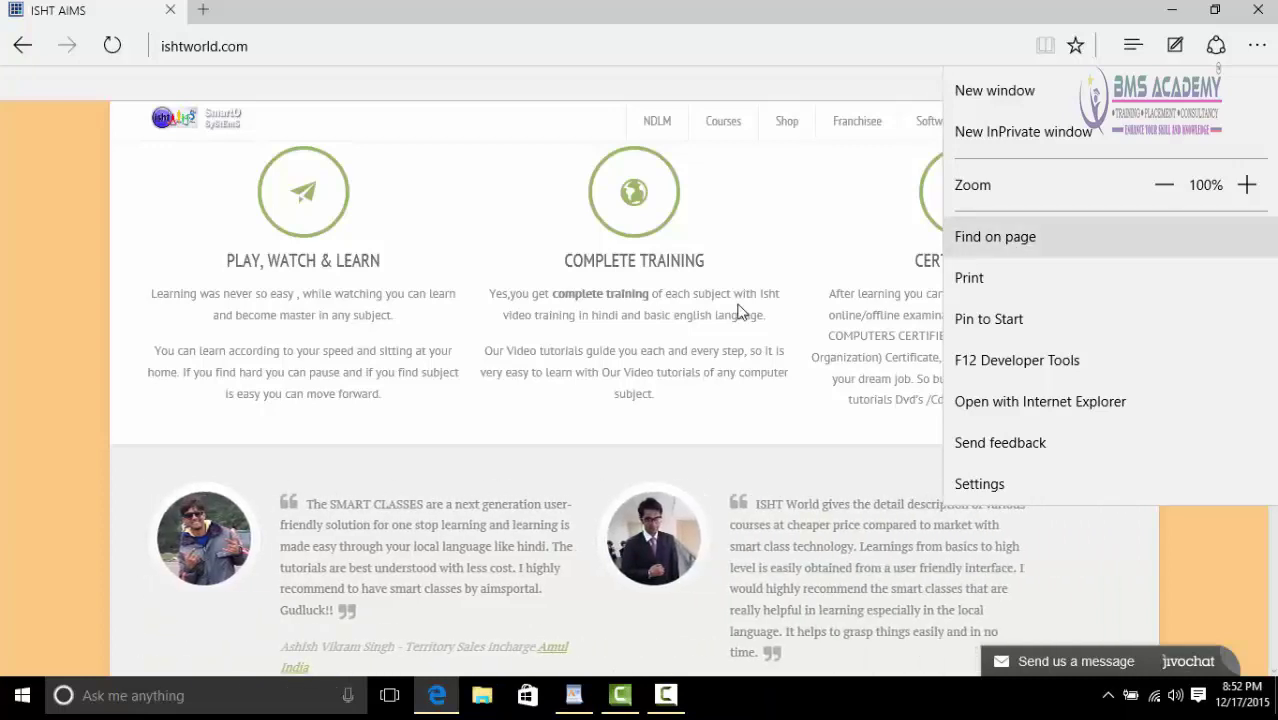
- Search the current page for the word "COMPLETE"
left_click(1012, 248)
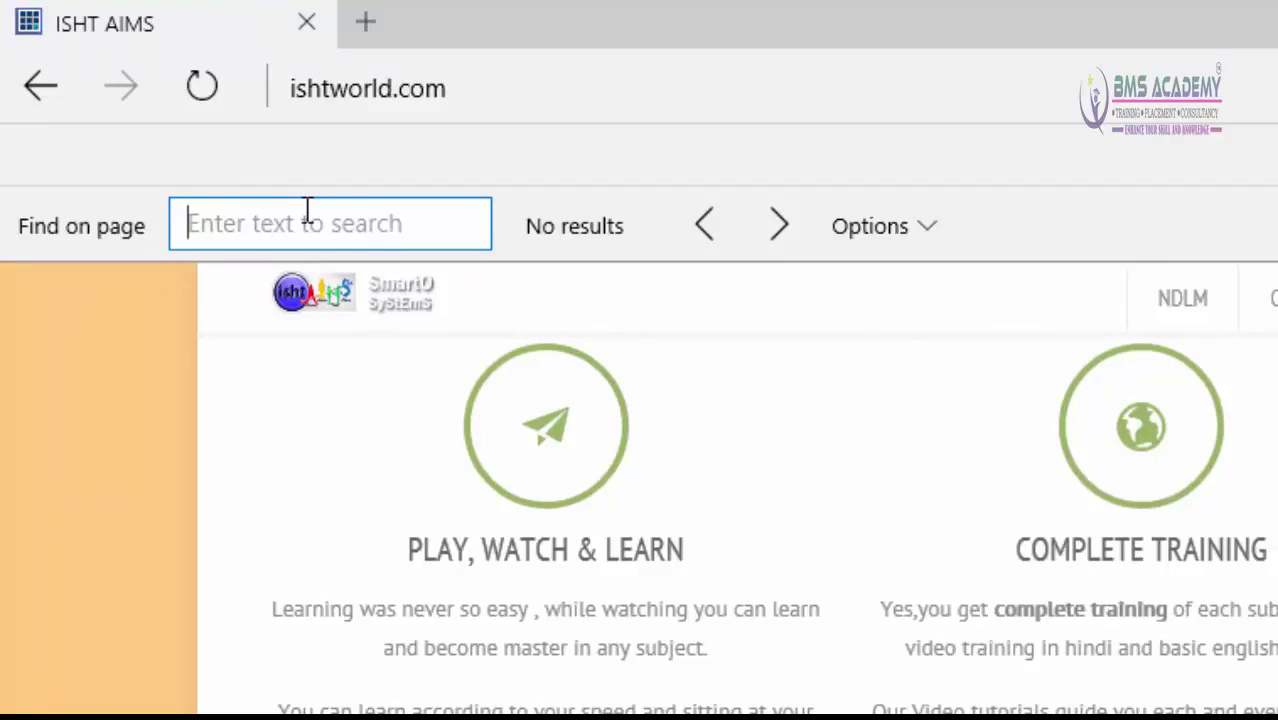
type("COMPL")
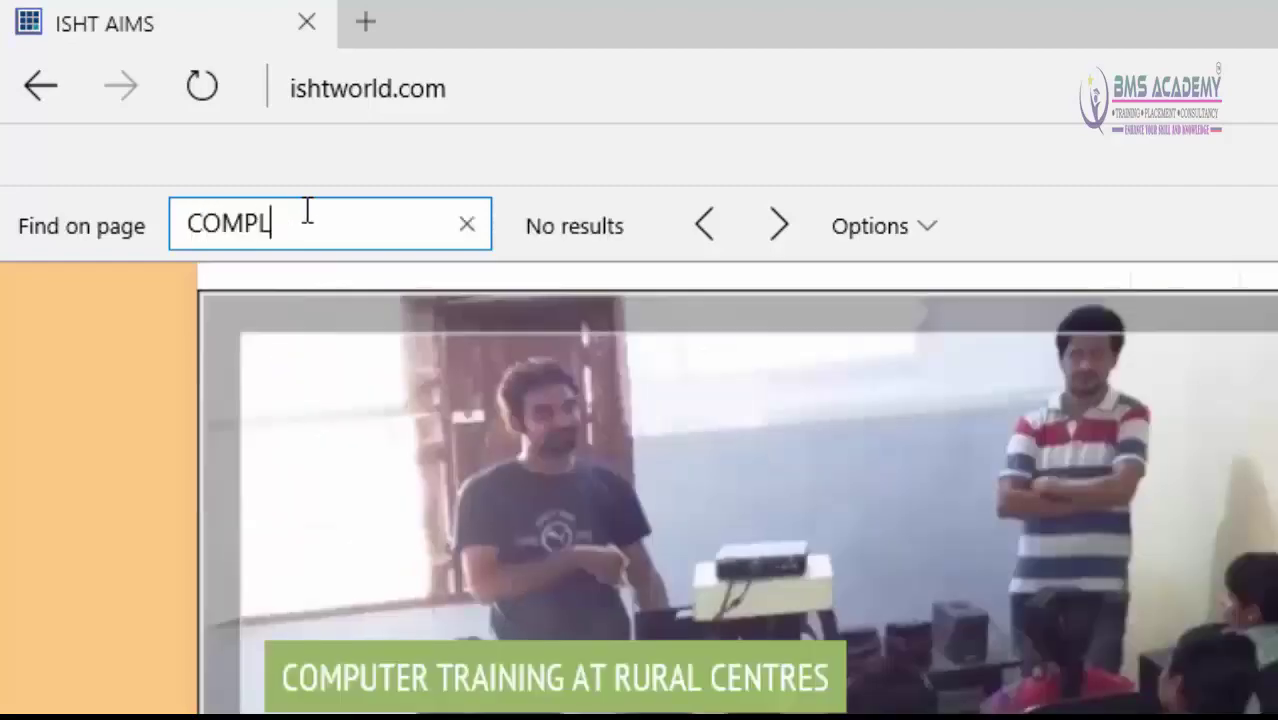
type("ETE")
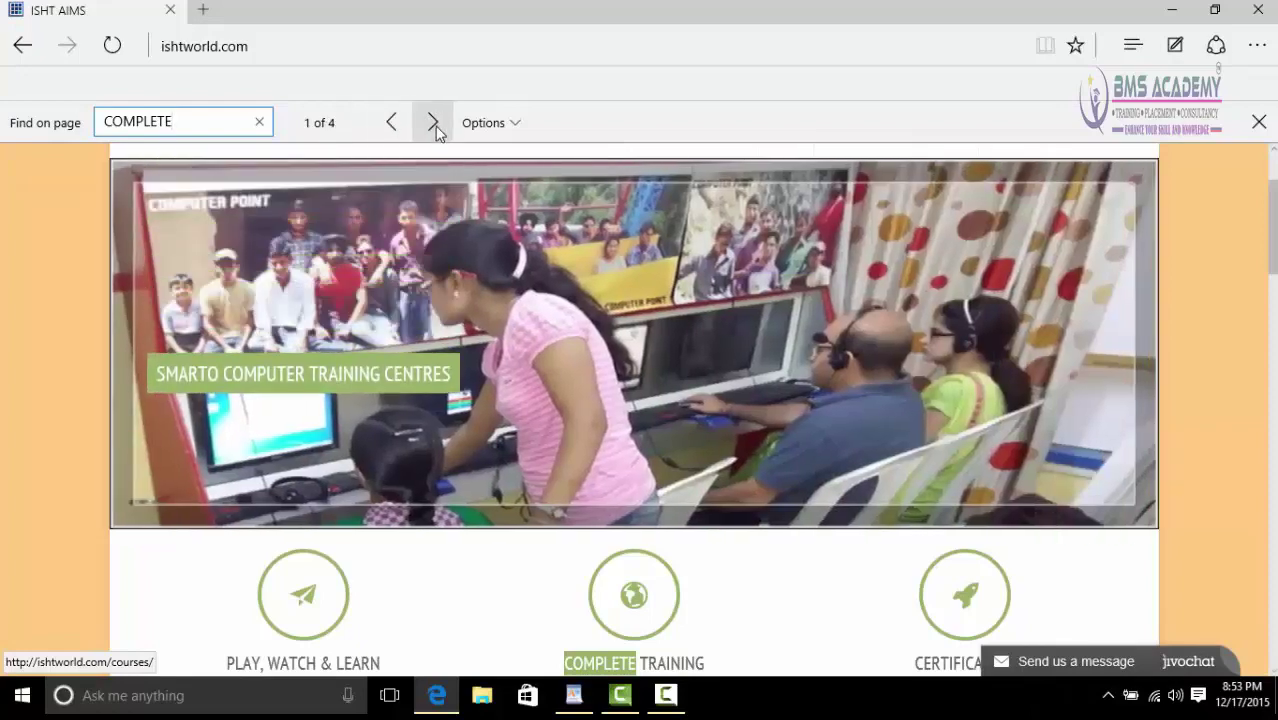
- Go through the page's matches for "COMPLETE" in both directions
left_click(436, 132)
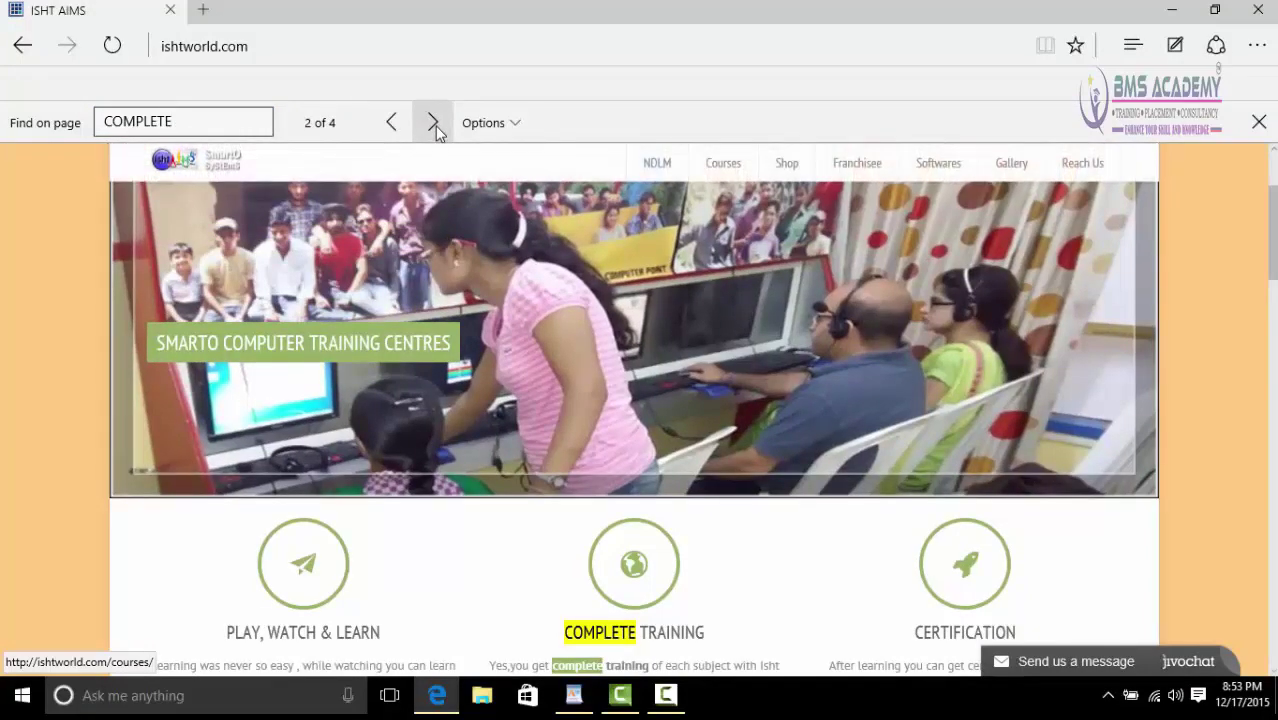
left_click(433, 124)
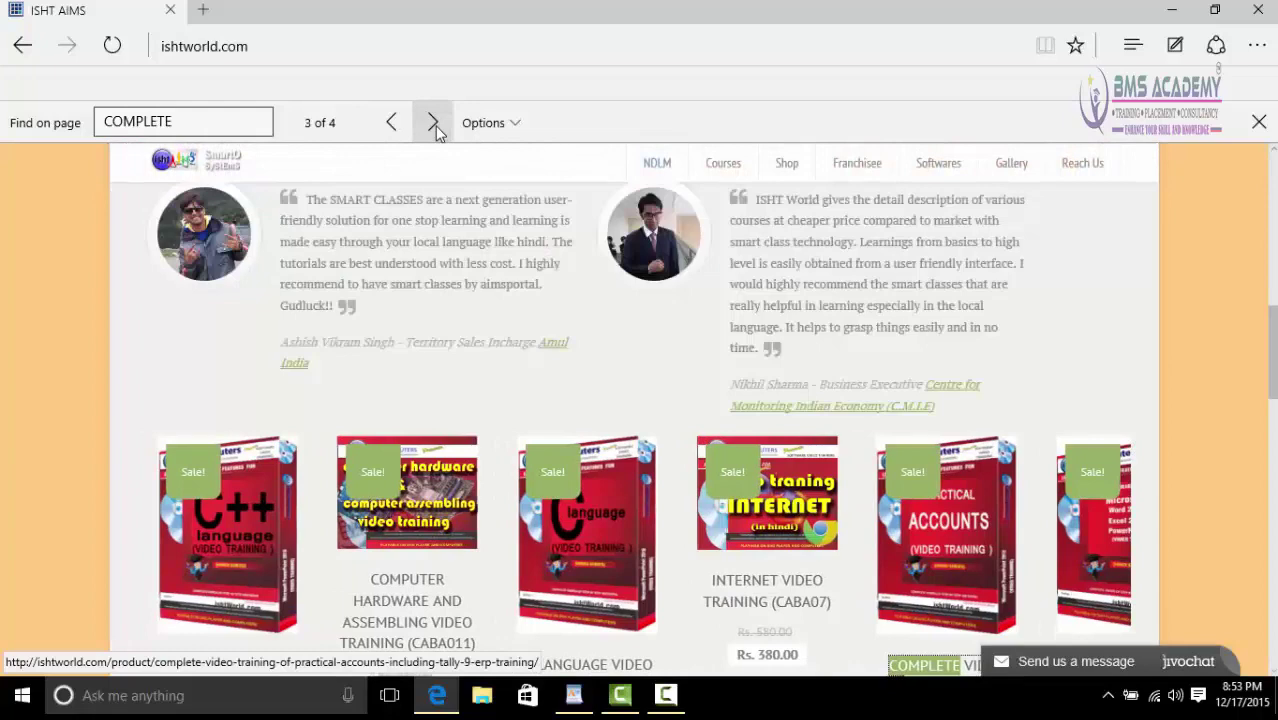
left_click(435, 126)
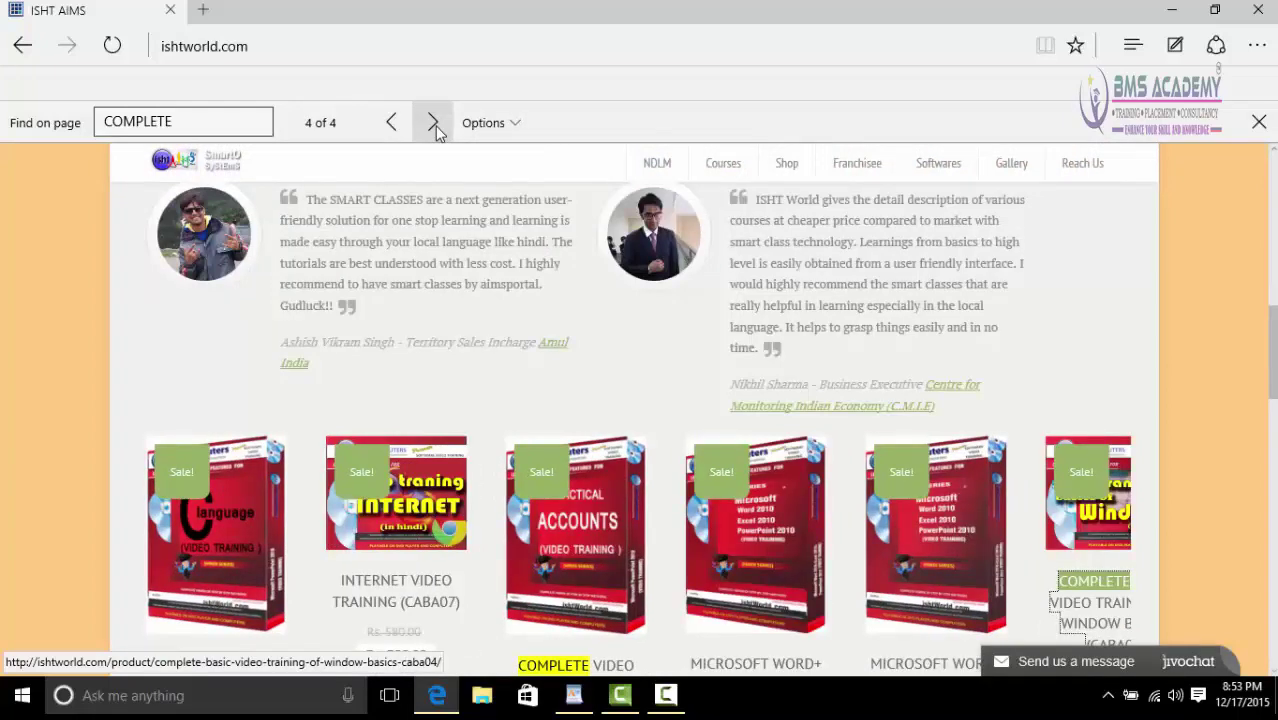
left_click(434, 124)
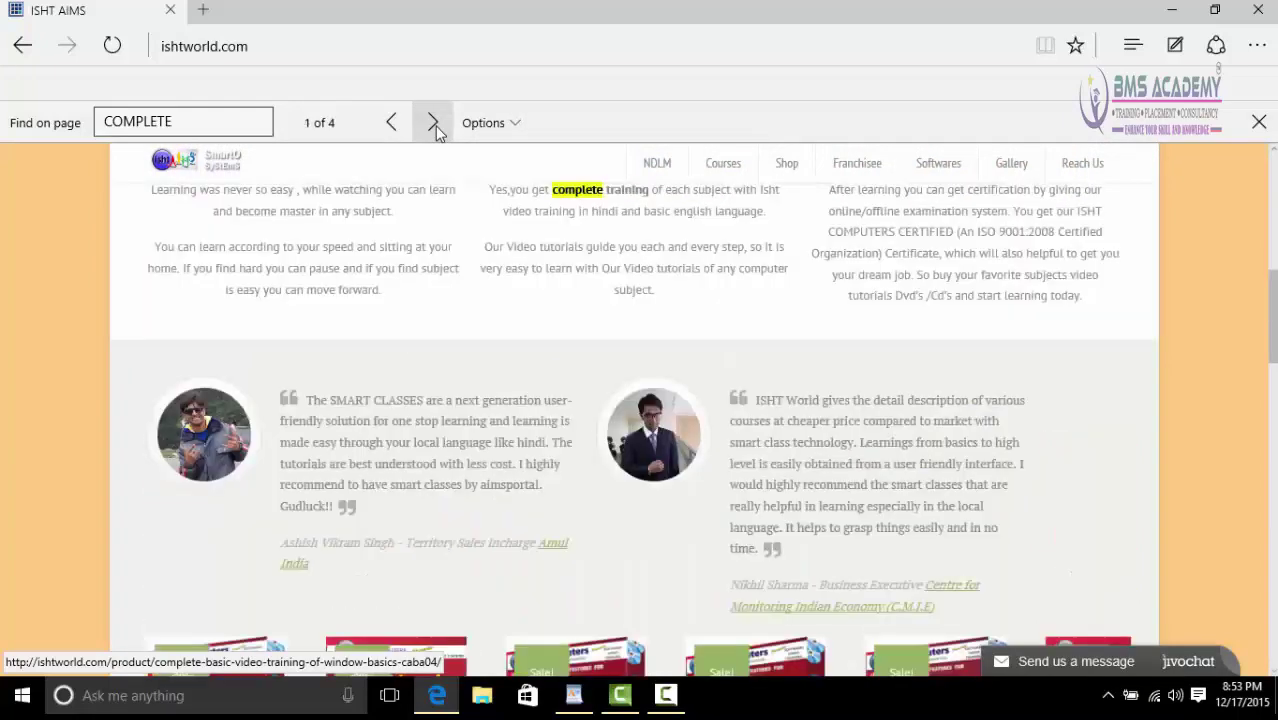
left_click(391, 122)
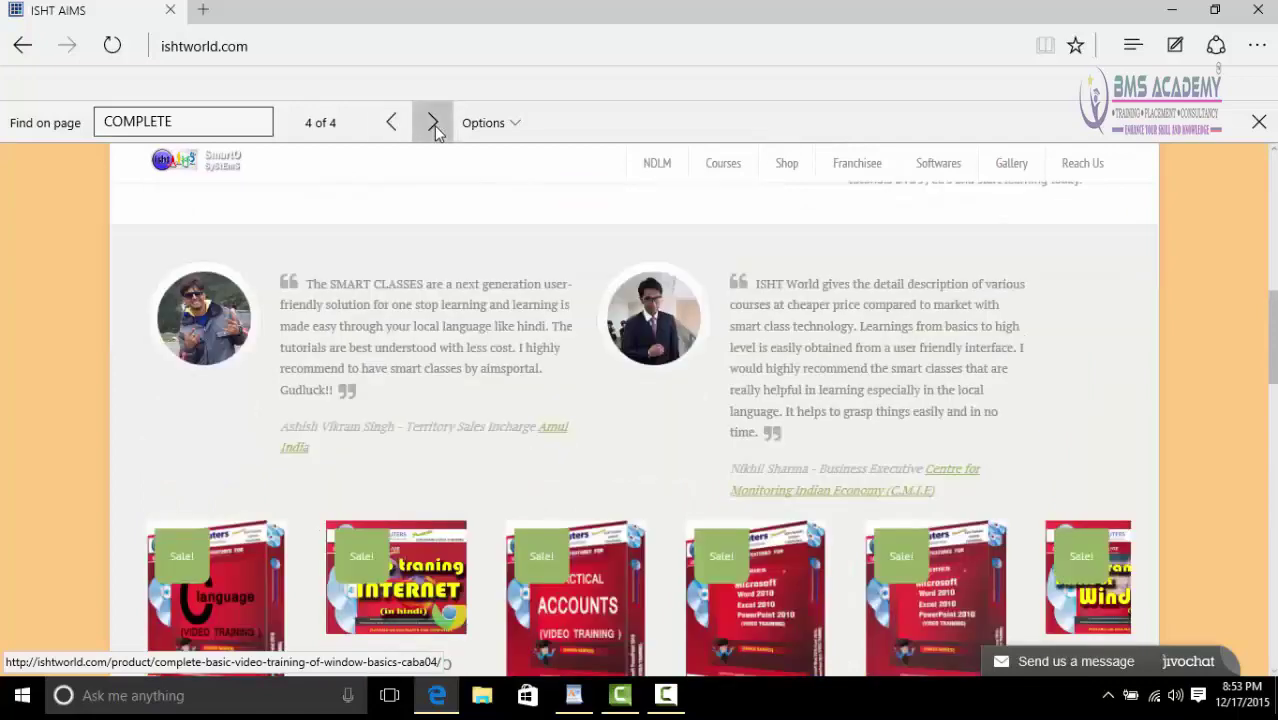
left_click(434, 124)
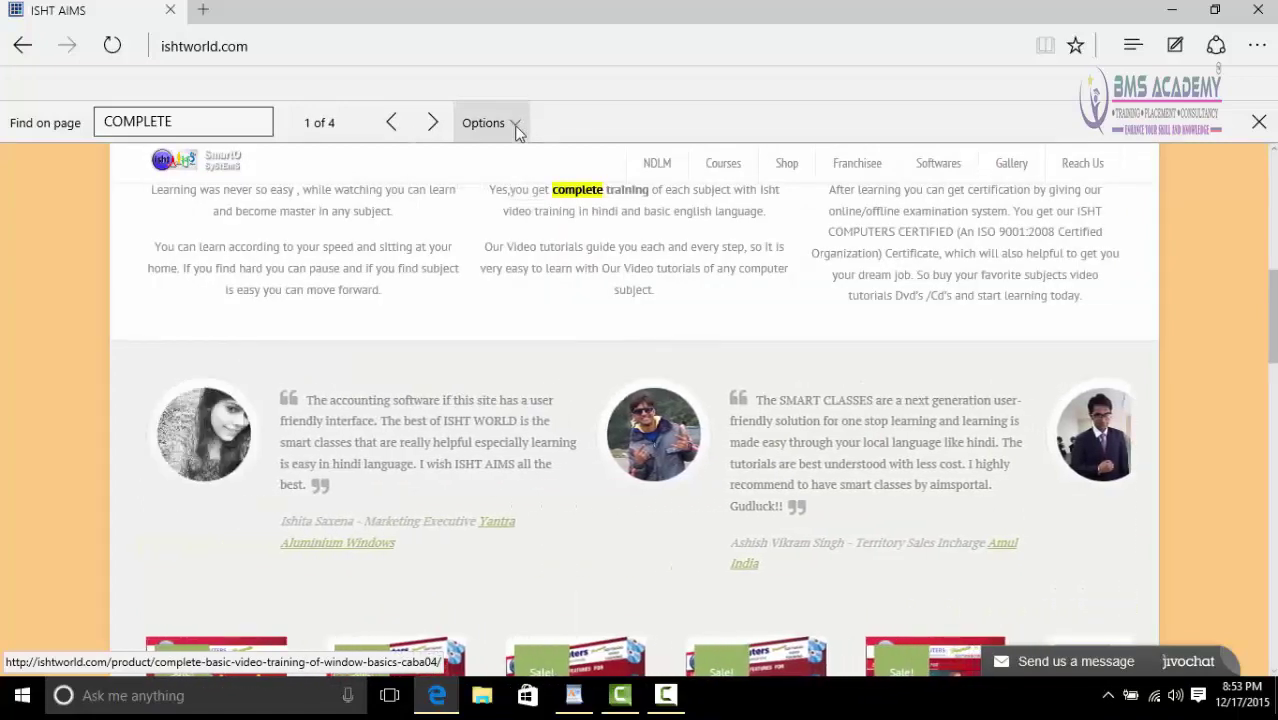
- View the matching options for the page search and close the search
left_click(515, 124)
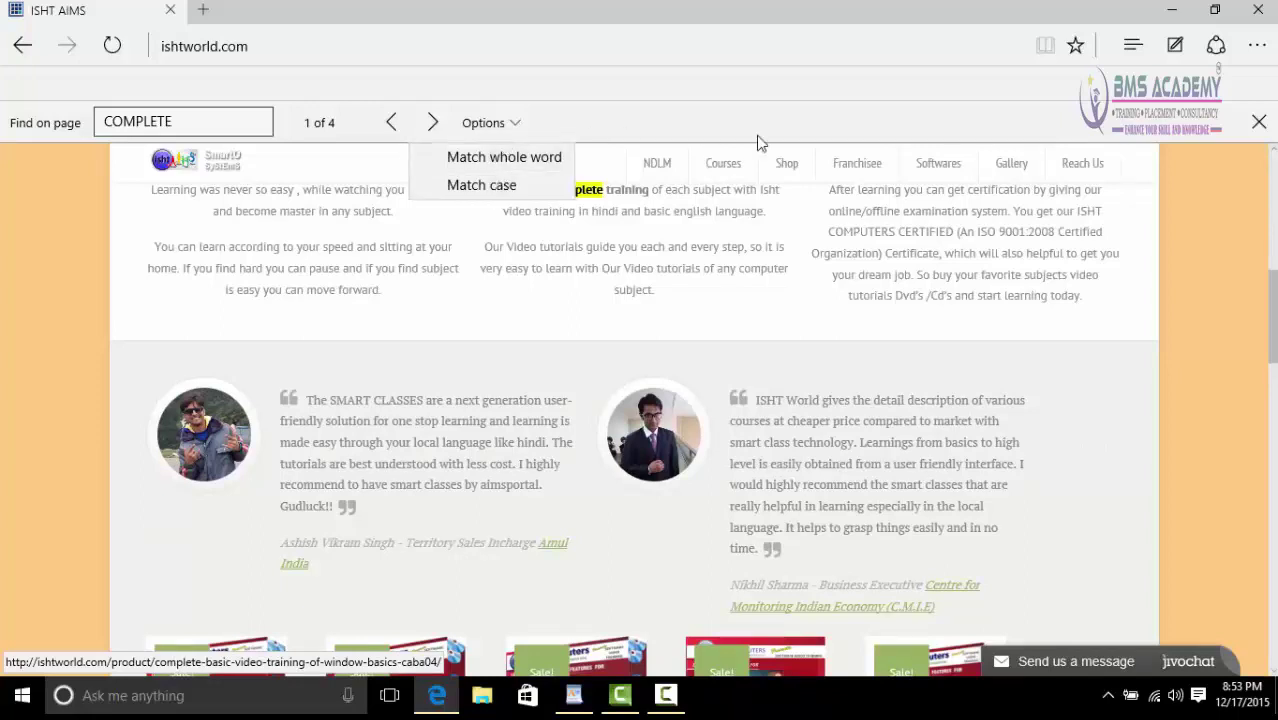
left_click(1265, 133)
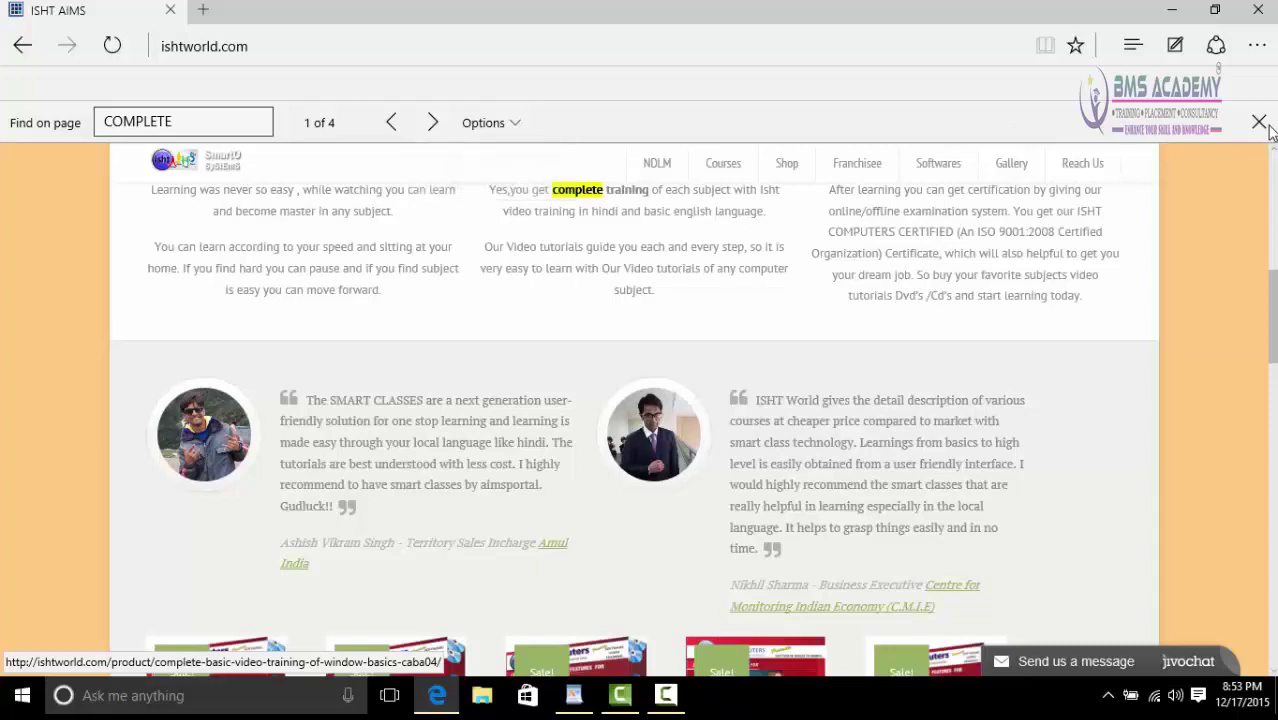
left_click(1265, 133)
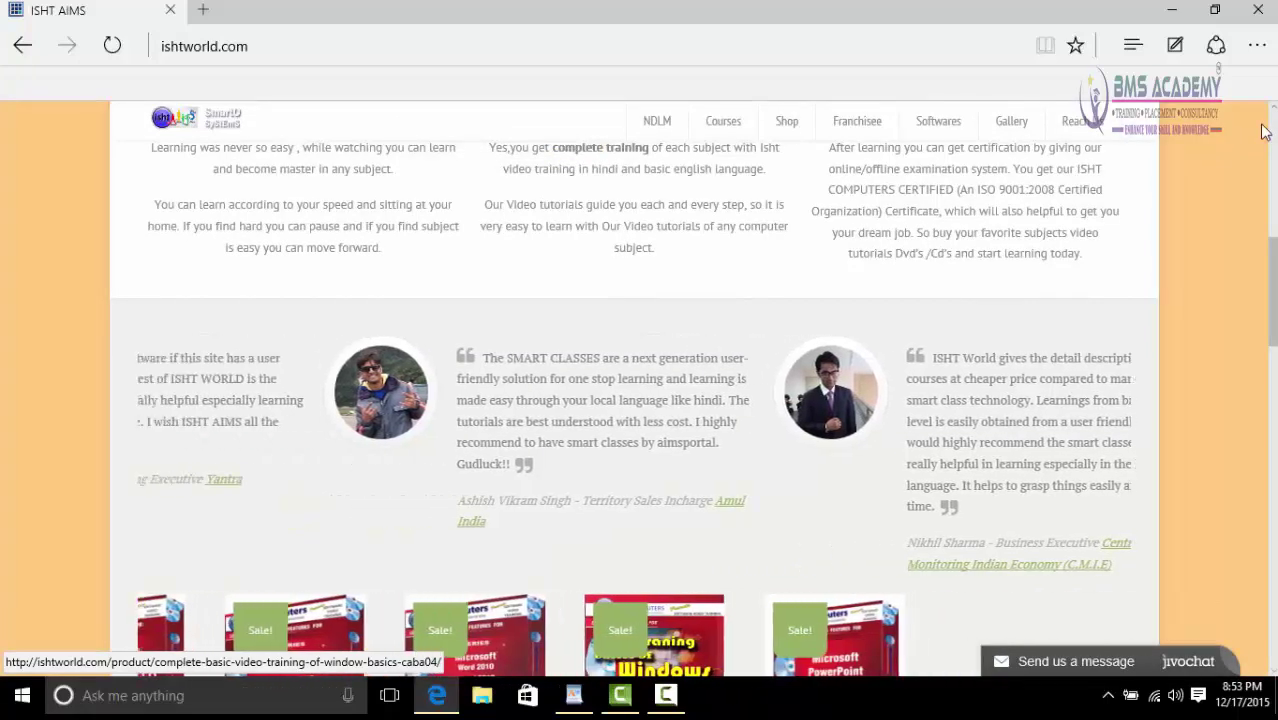
- Open the print settings for the page and choose Microsoft XPS Document Writer as the printer
left_click(1257, 46)
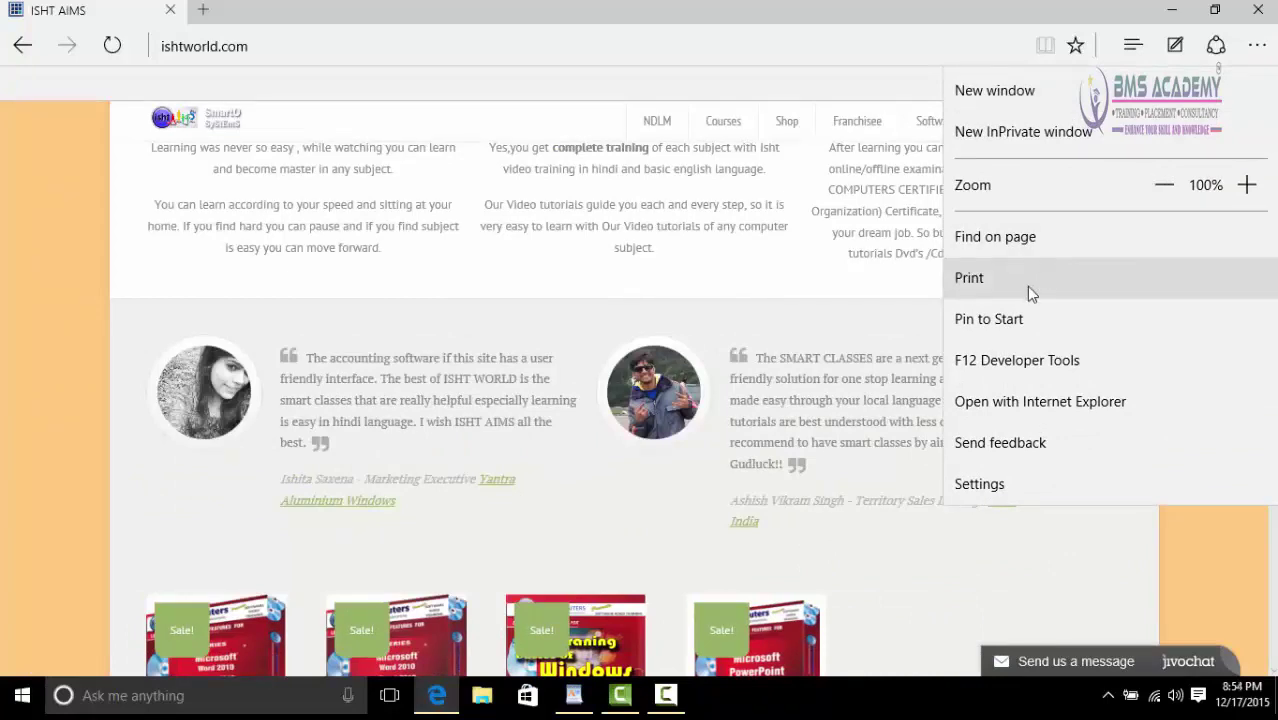
left_click(1028, 287)
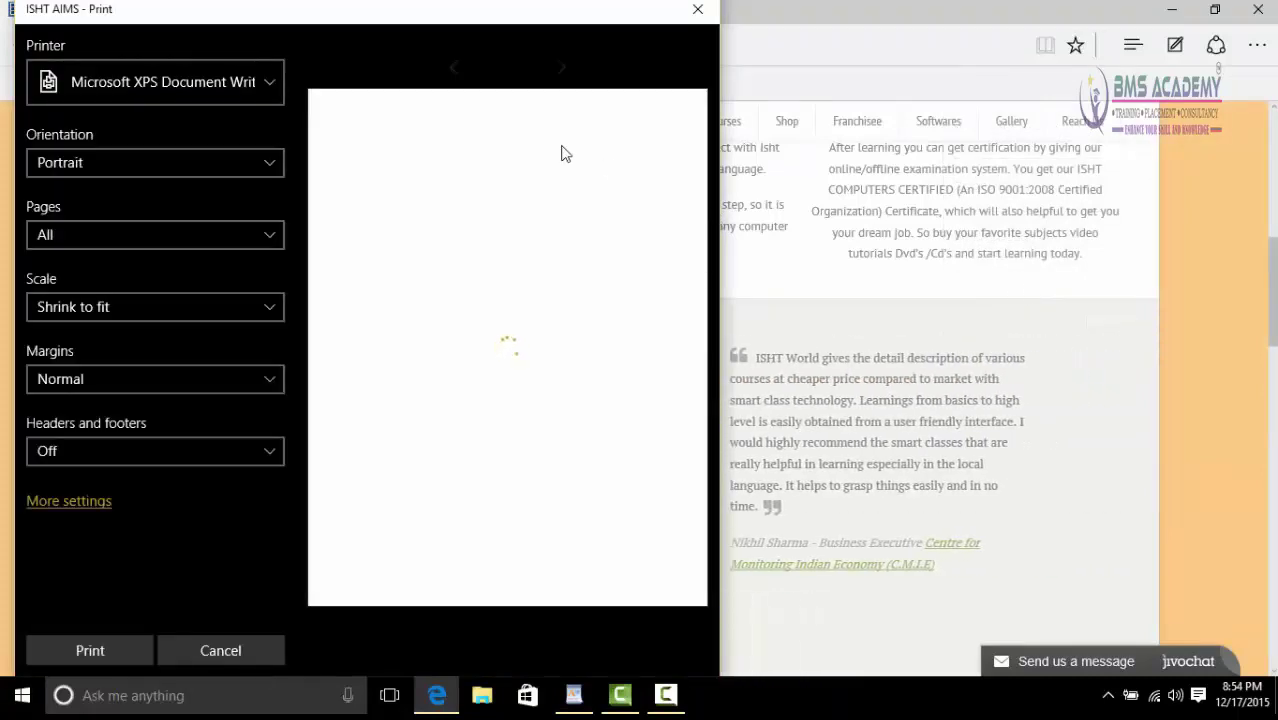
left_click(241, 86)
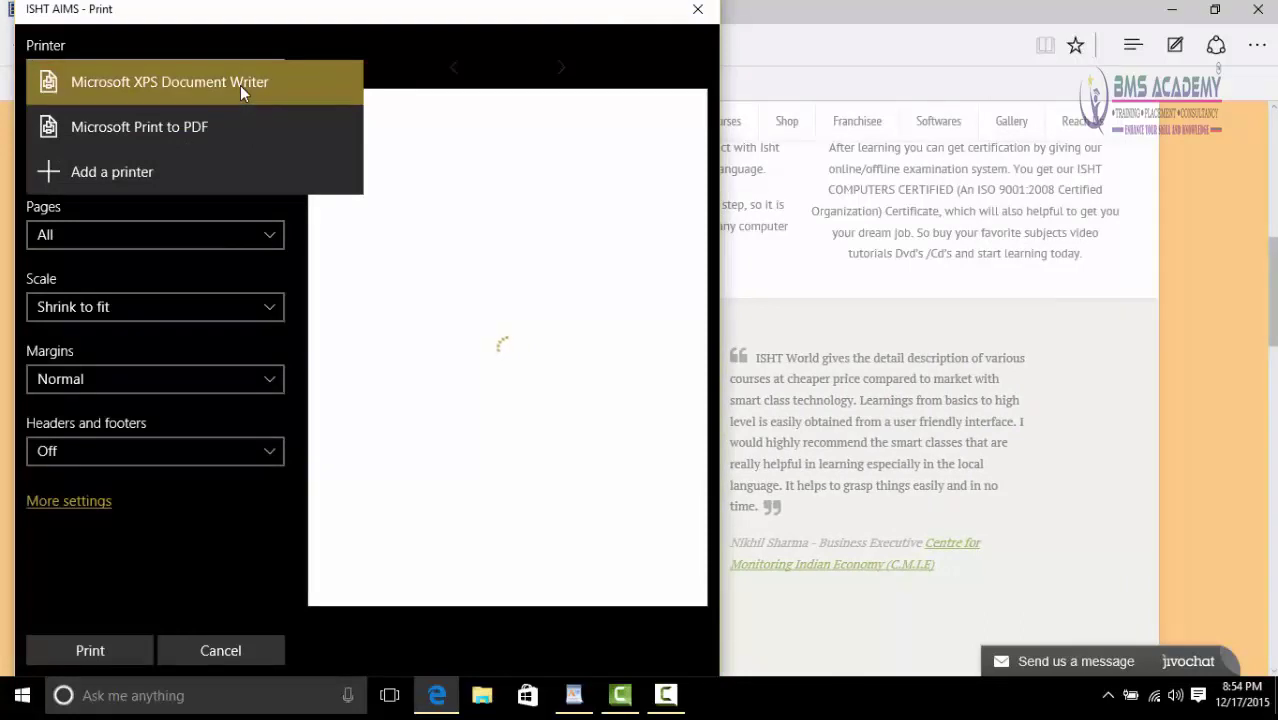
left_click(240, 85)
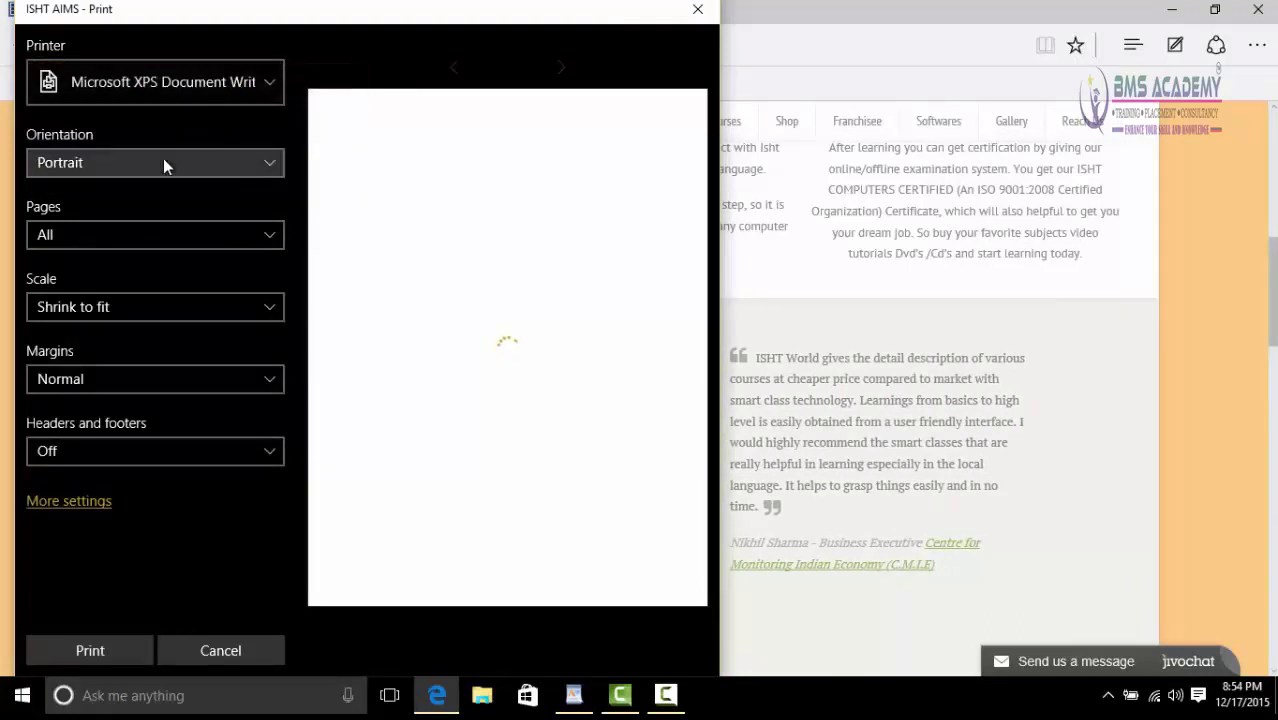
- Set the print orientation to Landscape
left_click(163, 158)
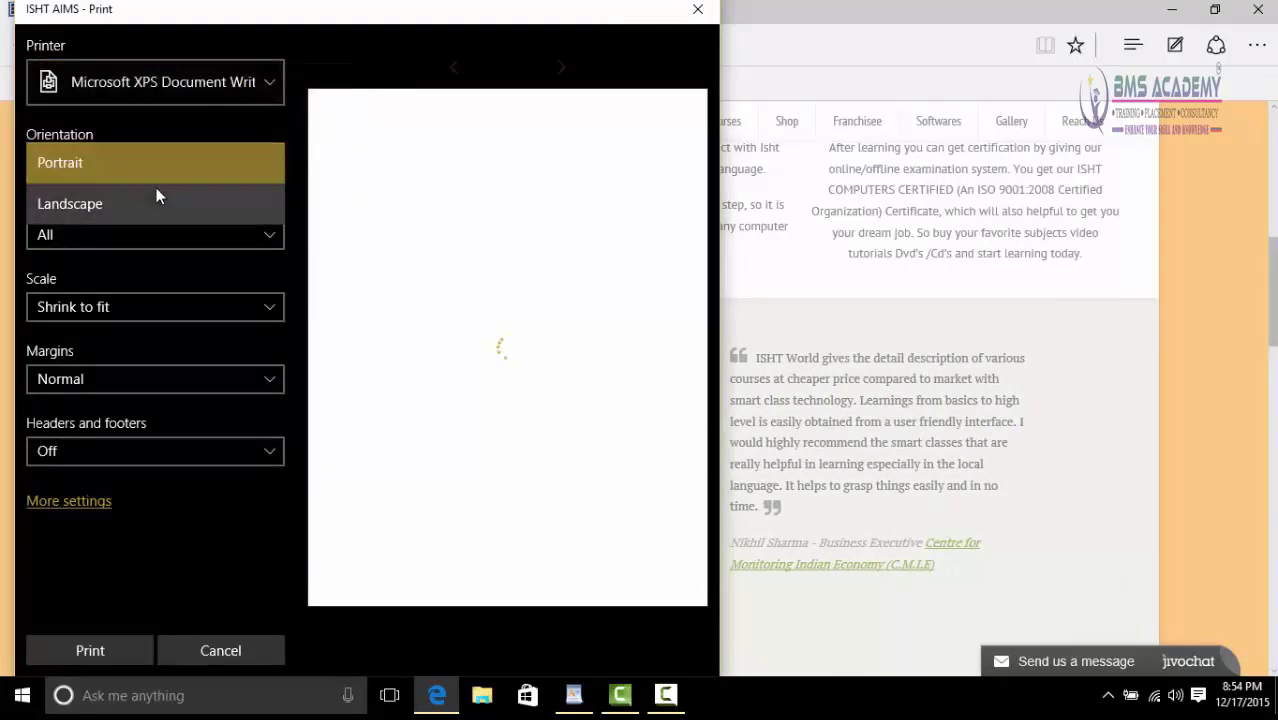
left_click(159, 174)
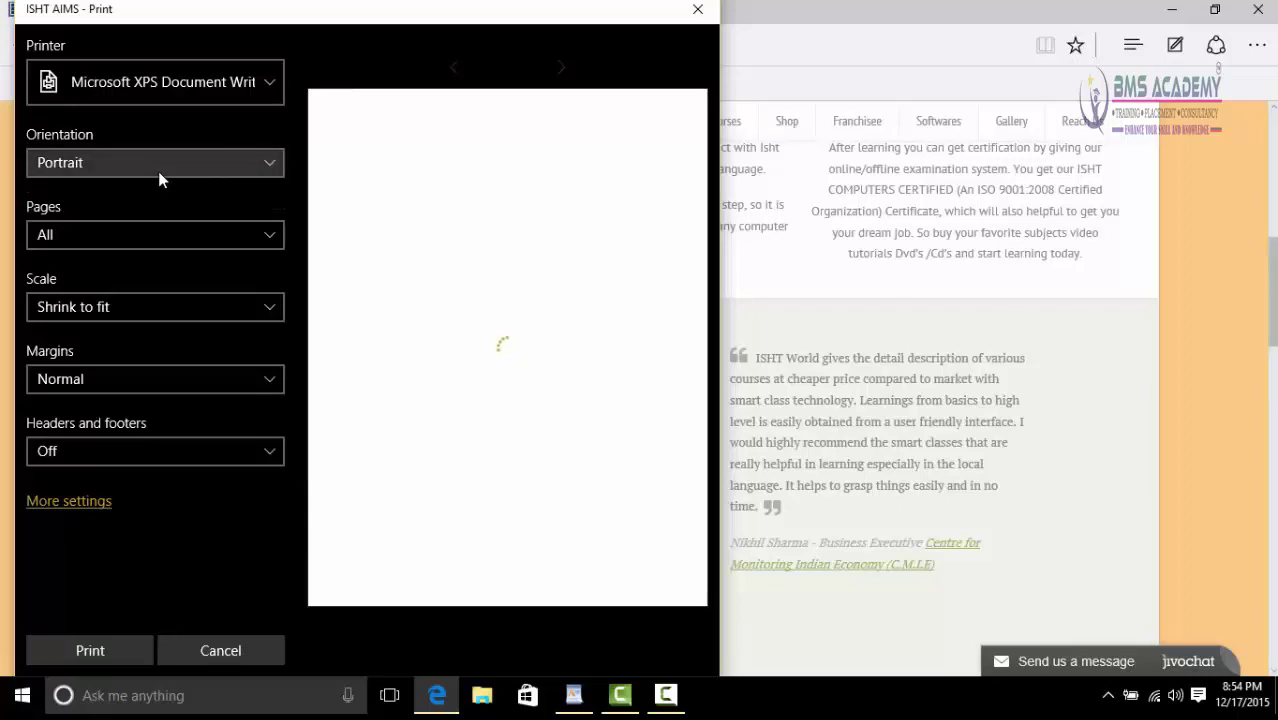
left_click(159, 174)
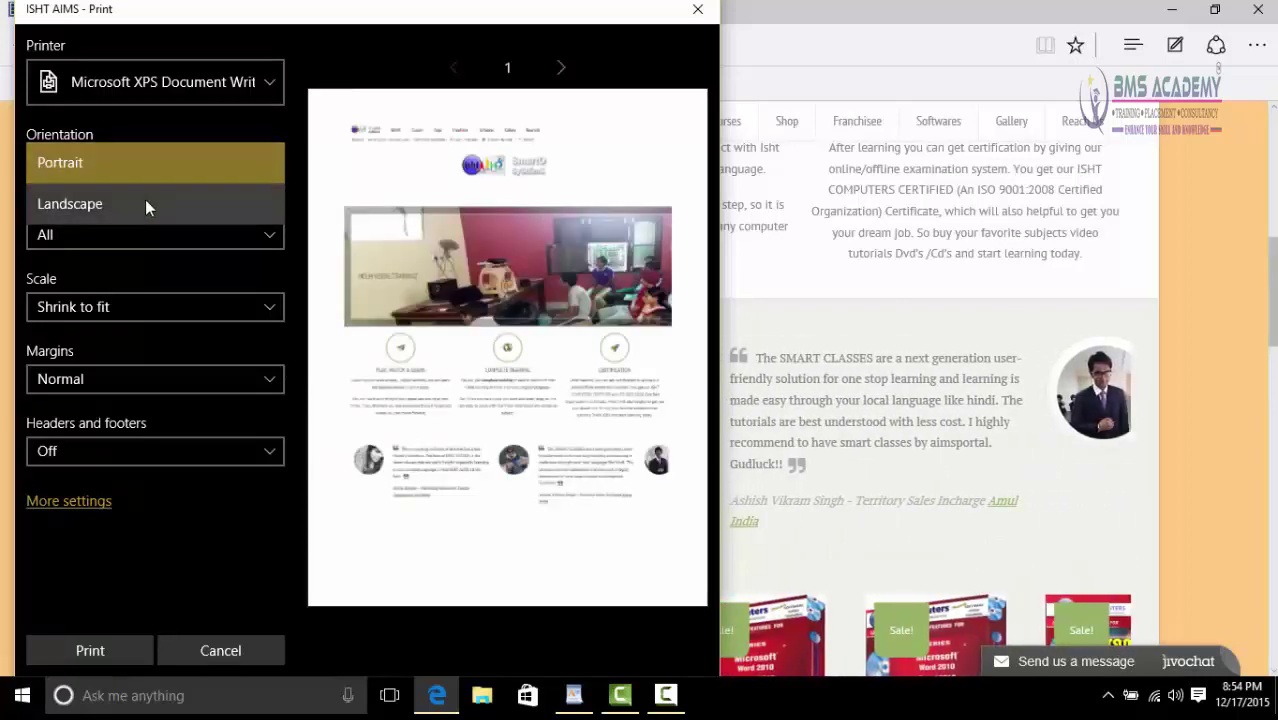
left_click(145, 199)
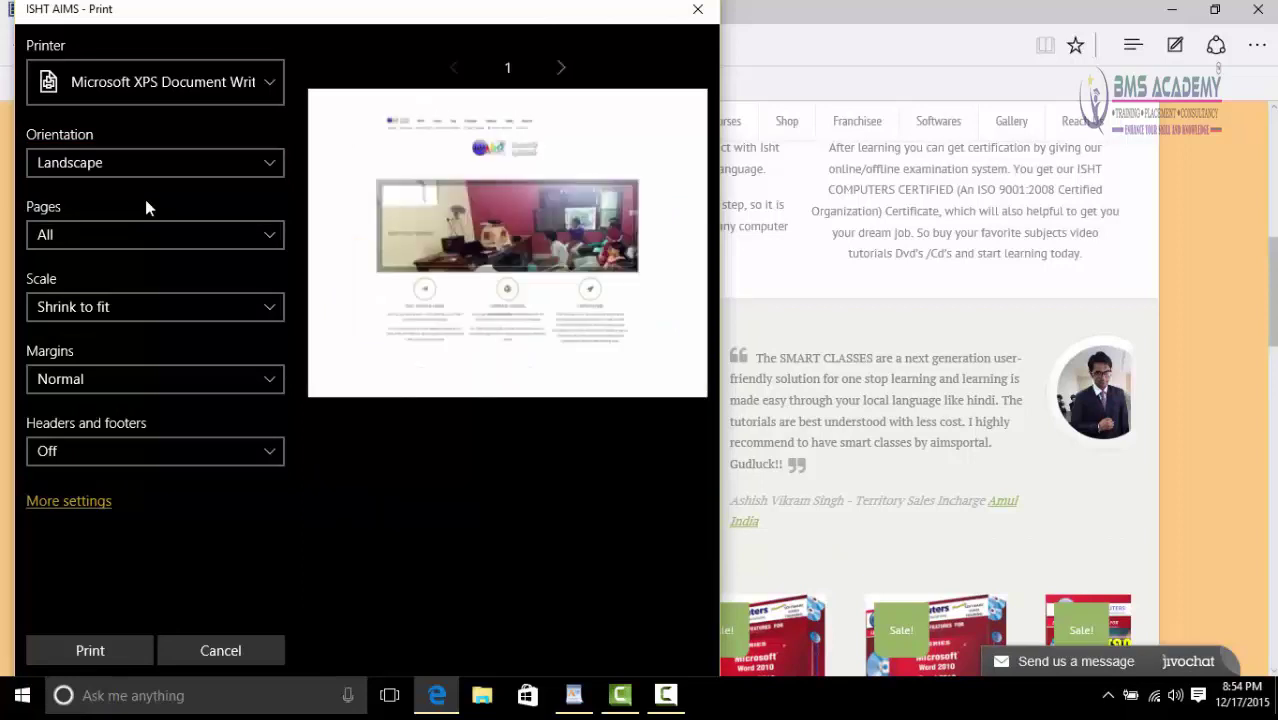
- Limit printing to the page range 1-4 with the scale at Shrink to fit, and cancel the print job
left_click(124, 229)
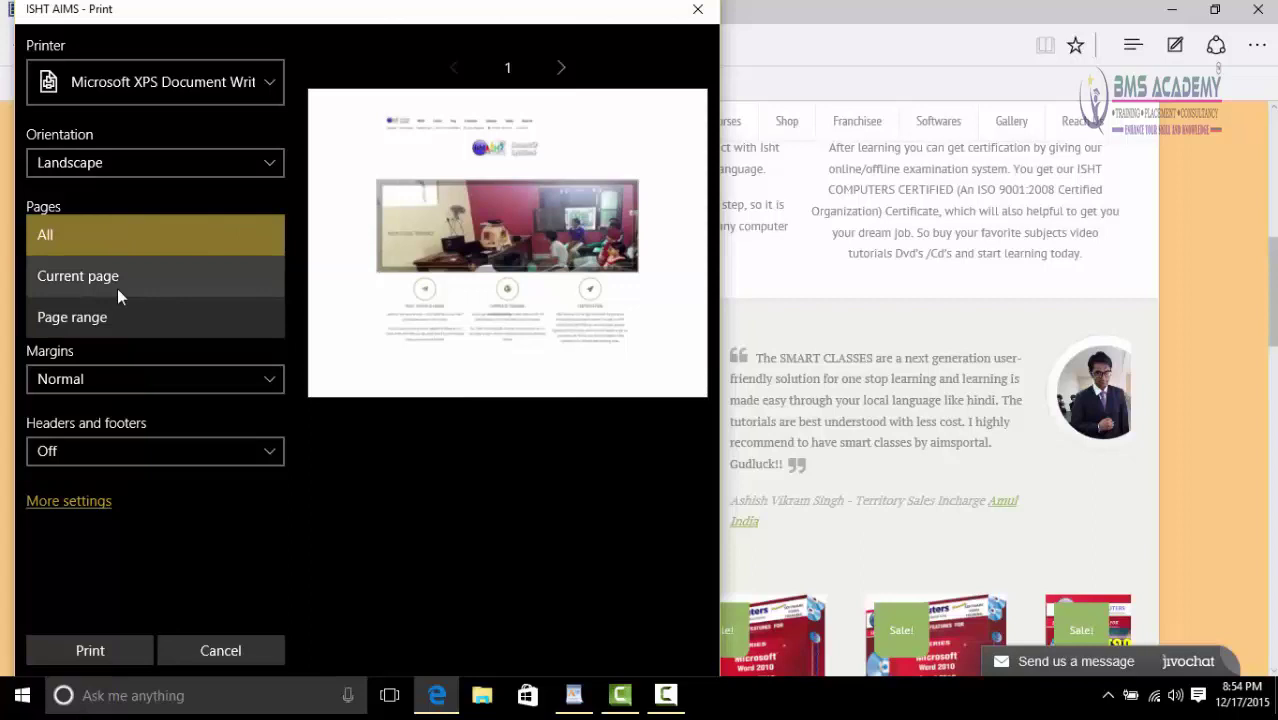
left_click(99, 310)
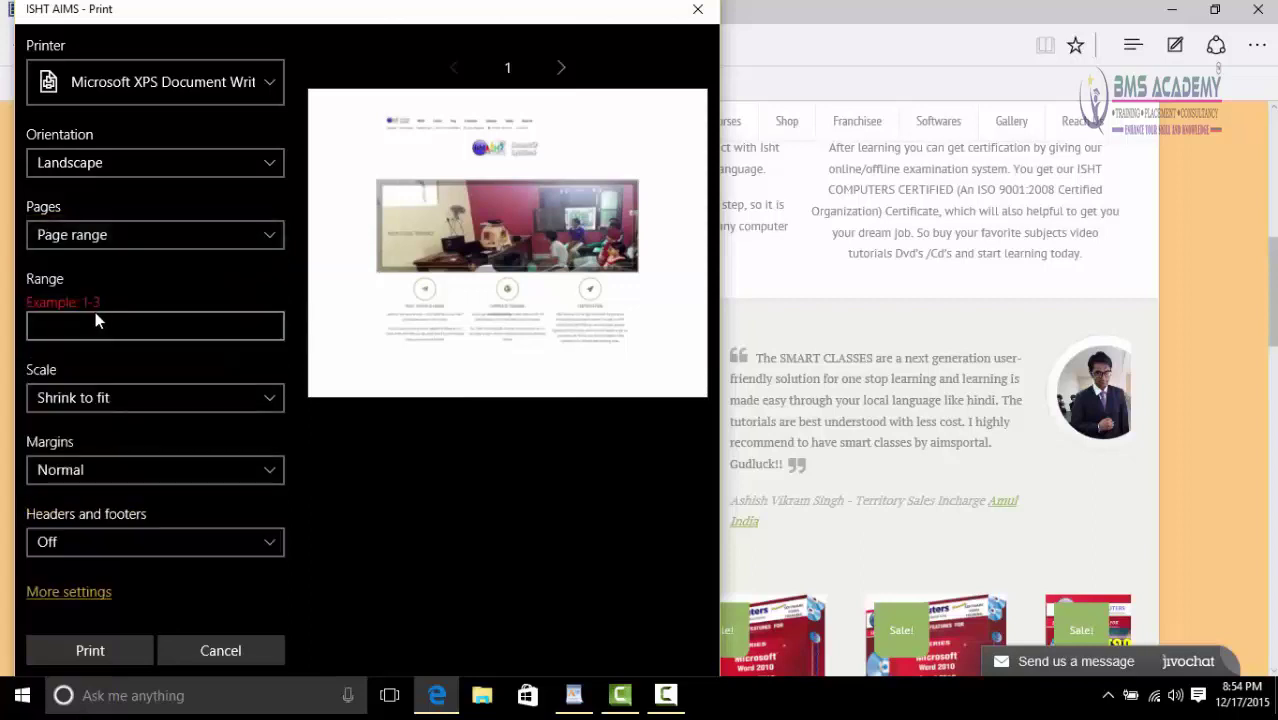
left_click(74, 325)
type("1")
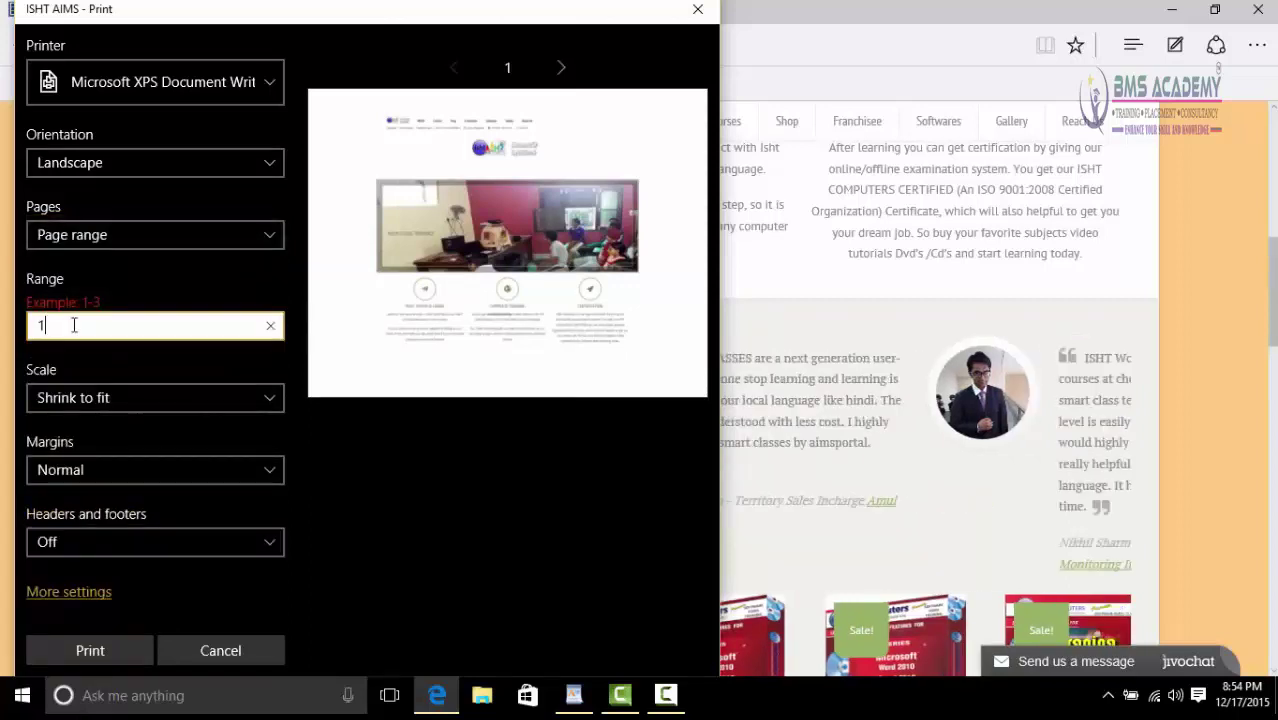
type("-4")
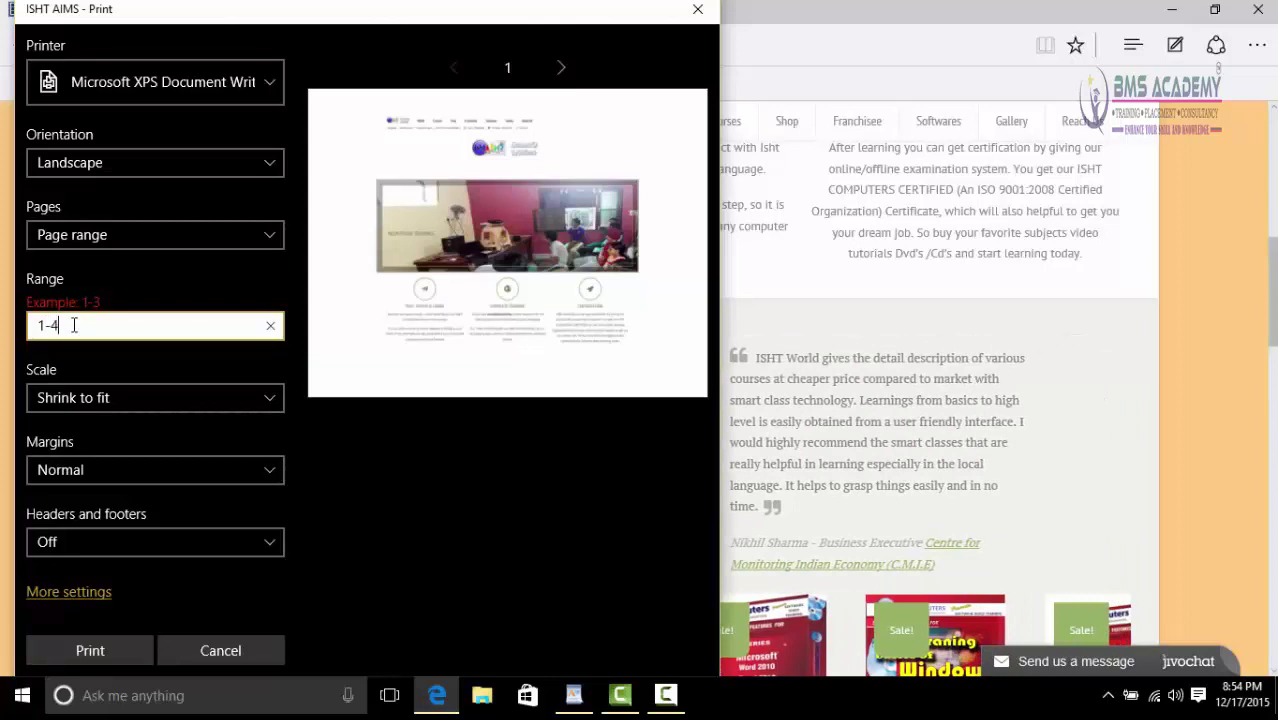
left_click(101, 389)
left_click(101, 389)
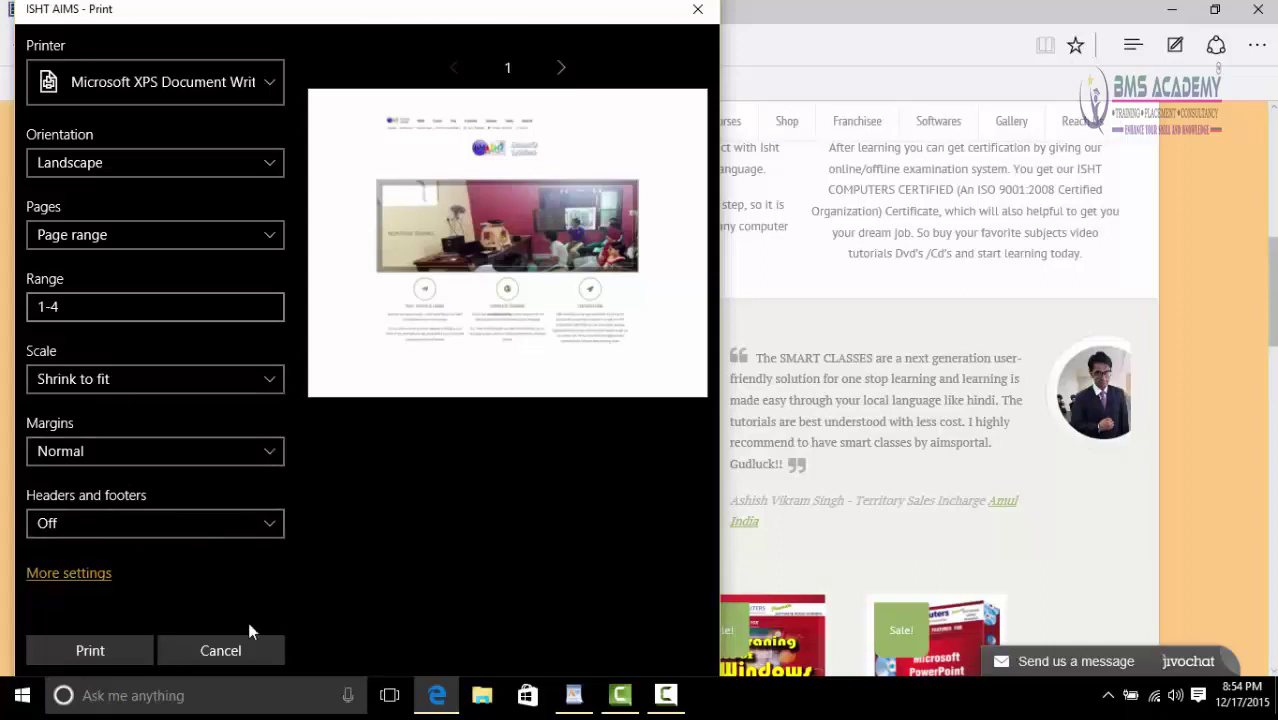
left_click(221, 650)
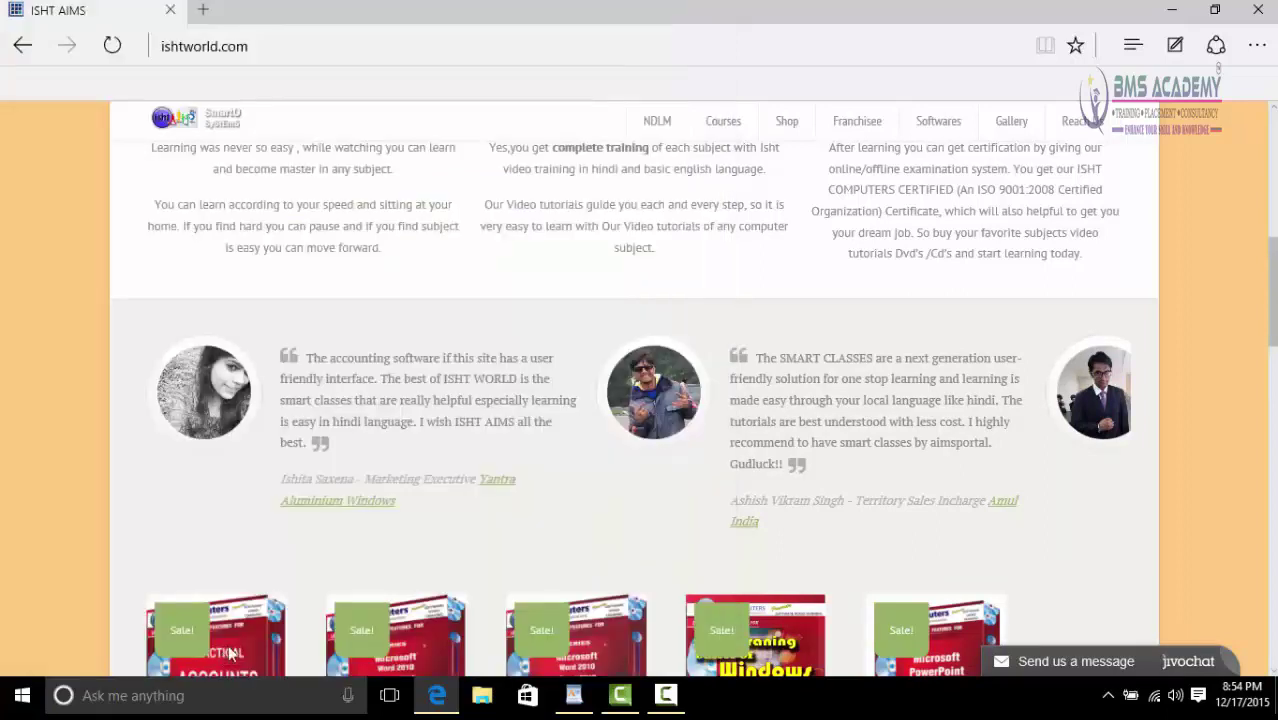
- Pin the current page to Start and bring its new tile into view on the Start menu
left_click(1258, 64)
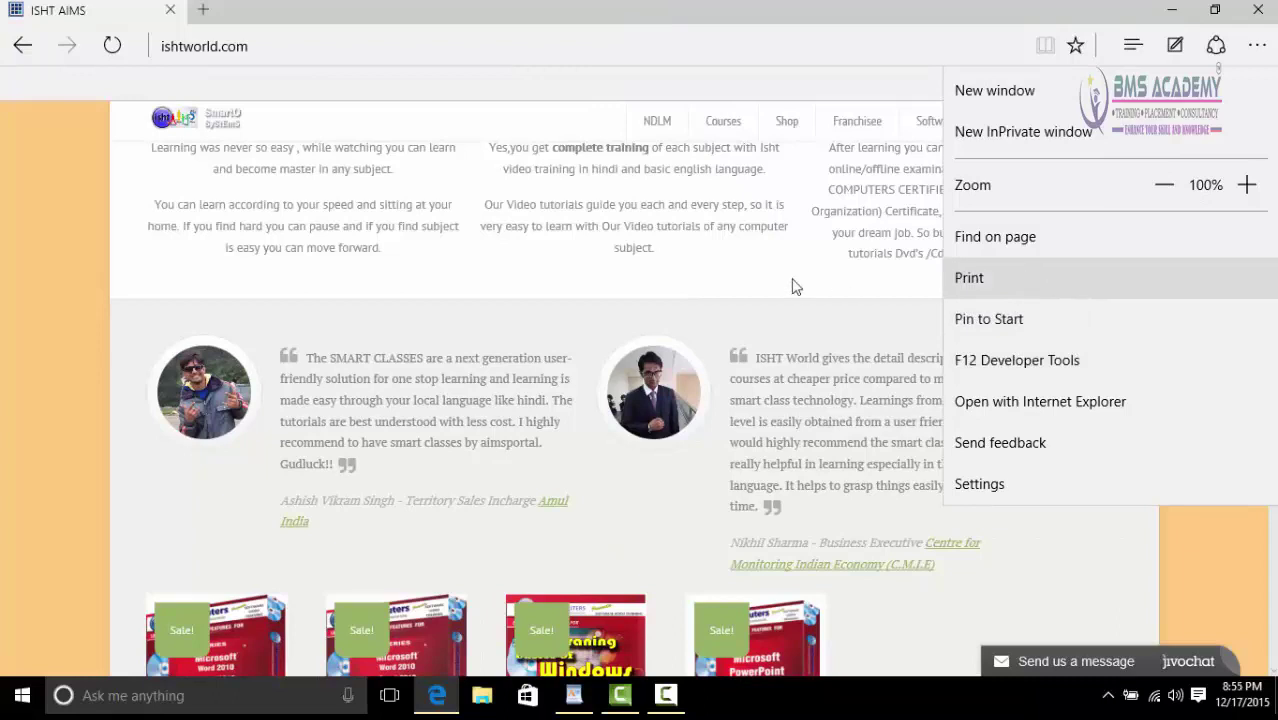
left_click(1024, 333)
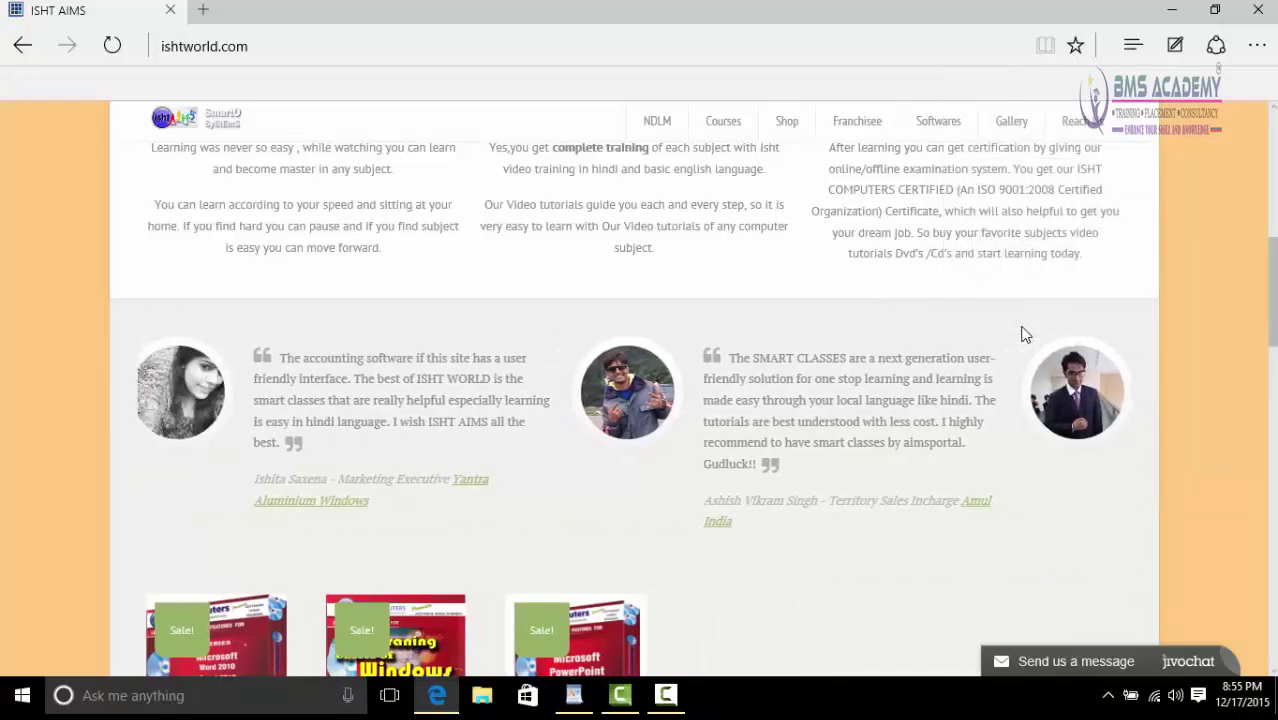
left_click(22, 695)
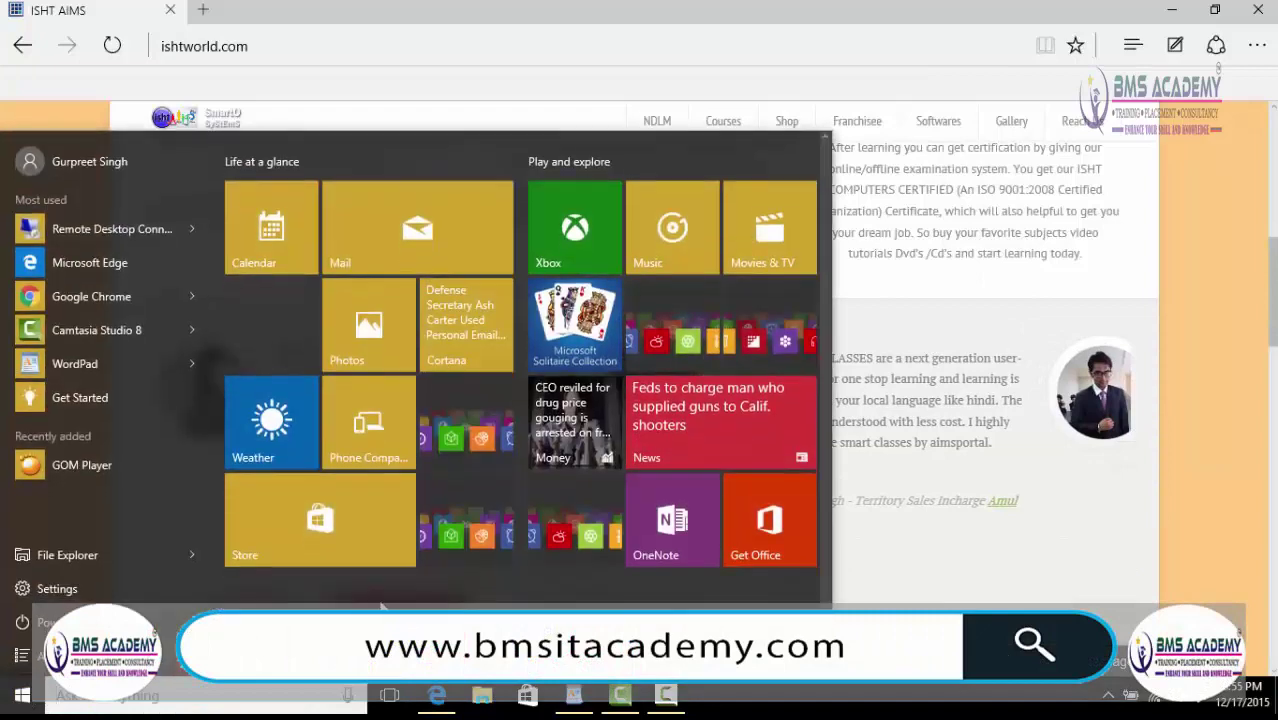
scroll(383, 605, "down", 1)
scroll(383, 590, "down", 1)
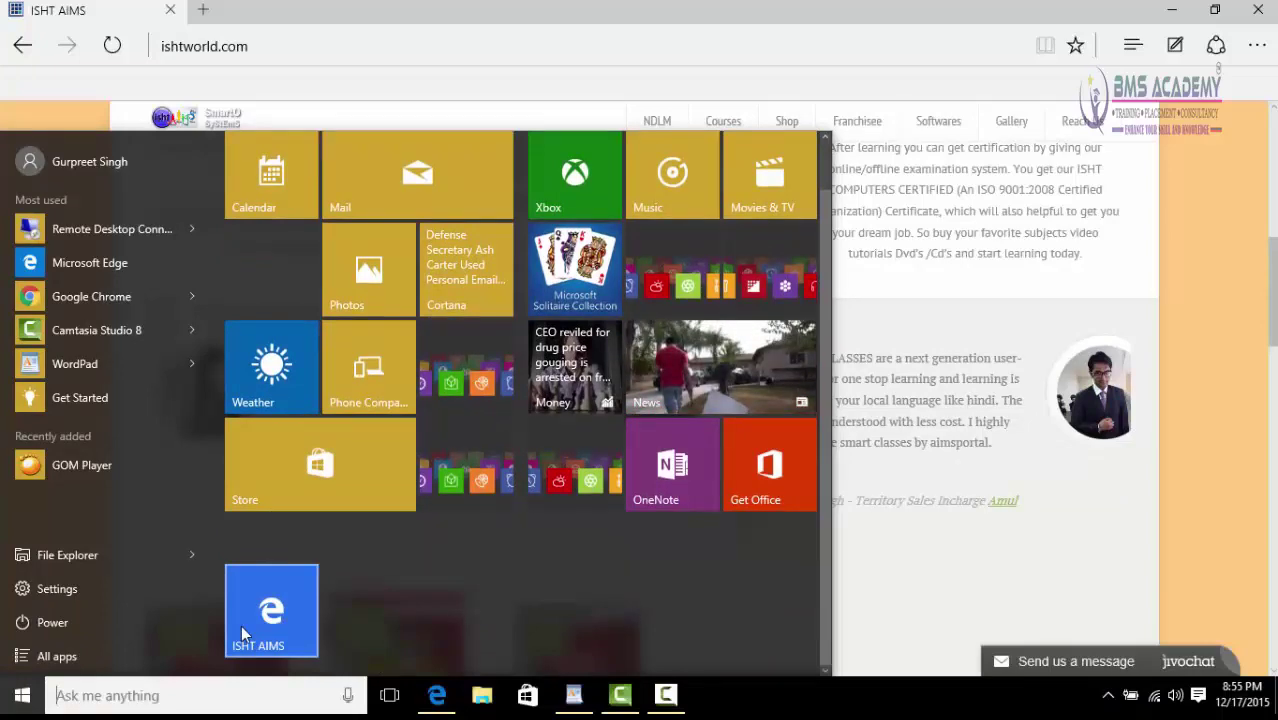
- Launch the pinned ISHT AIMS page from its Start tile and close the extra tab
left_click(241, 625)
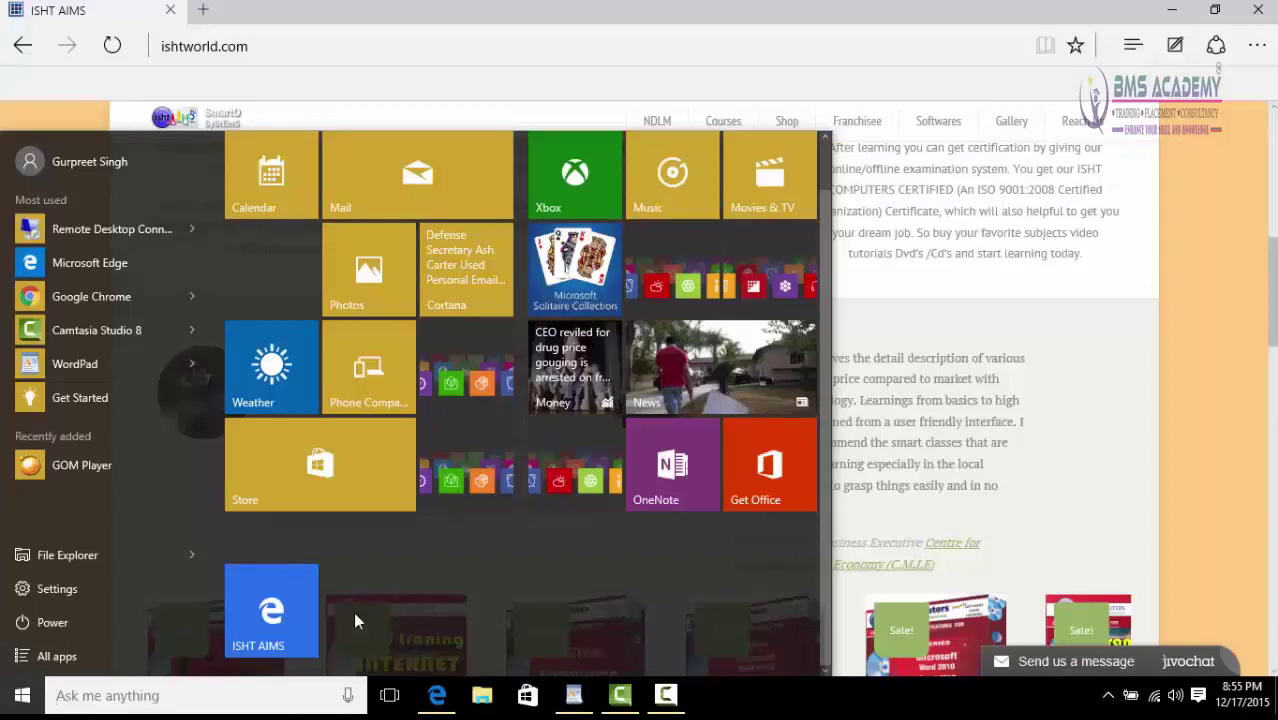
left_click(285, 620)
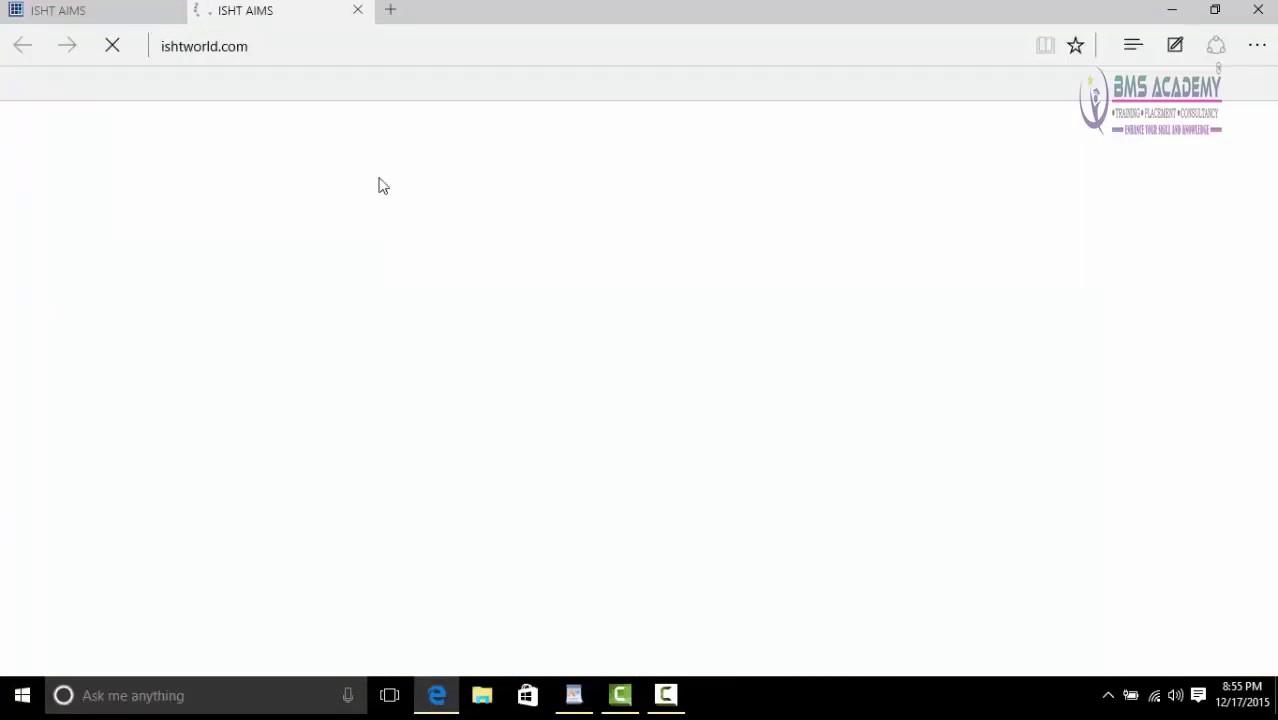
left_click(356, 12)
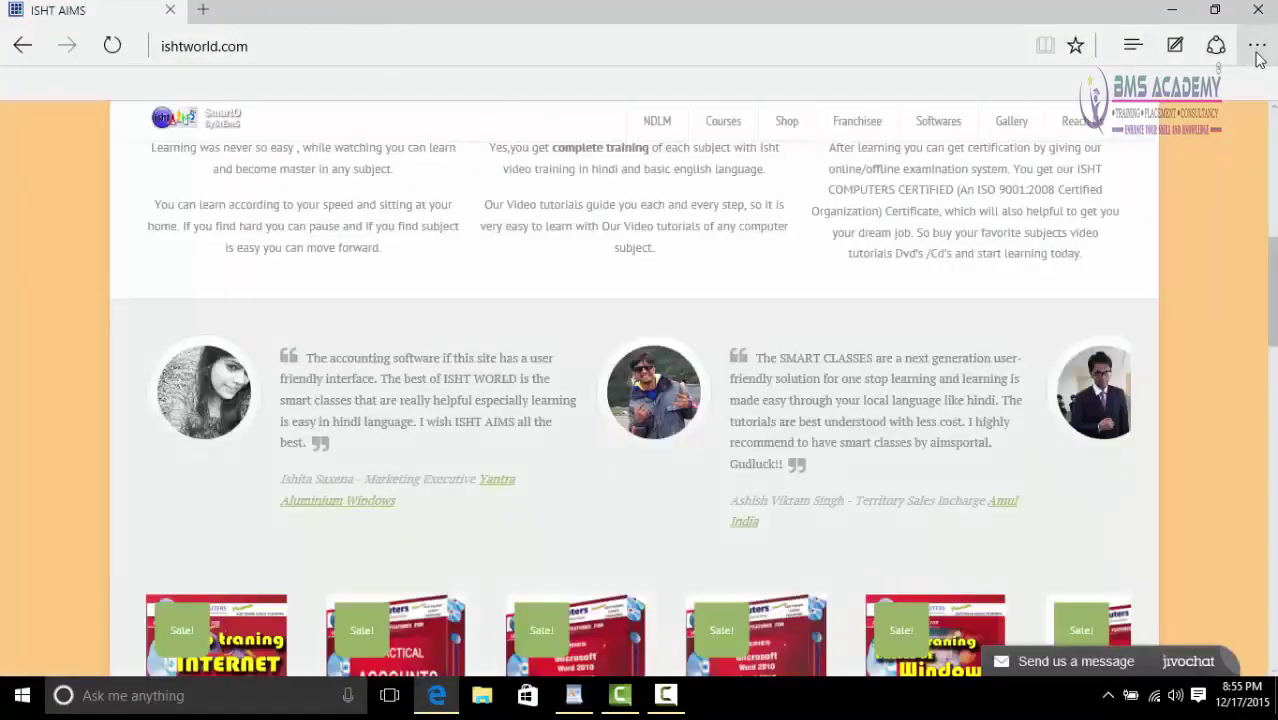
- Open the browser settings, pin the pane beside the page to browse alongside it, and close the pane
left_click(1257, 52)
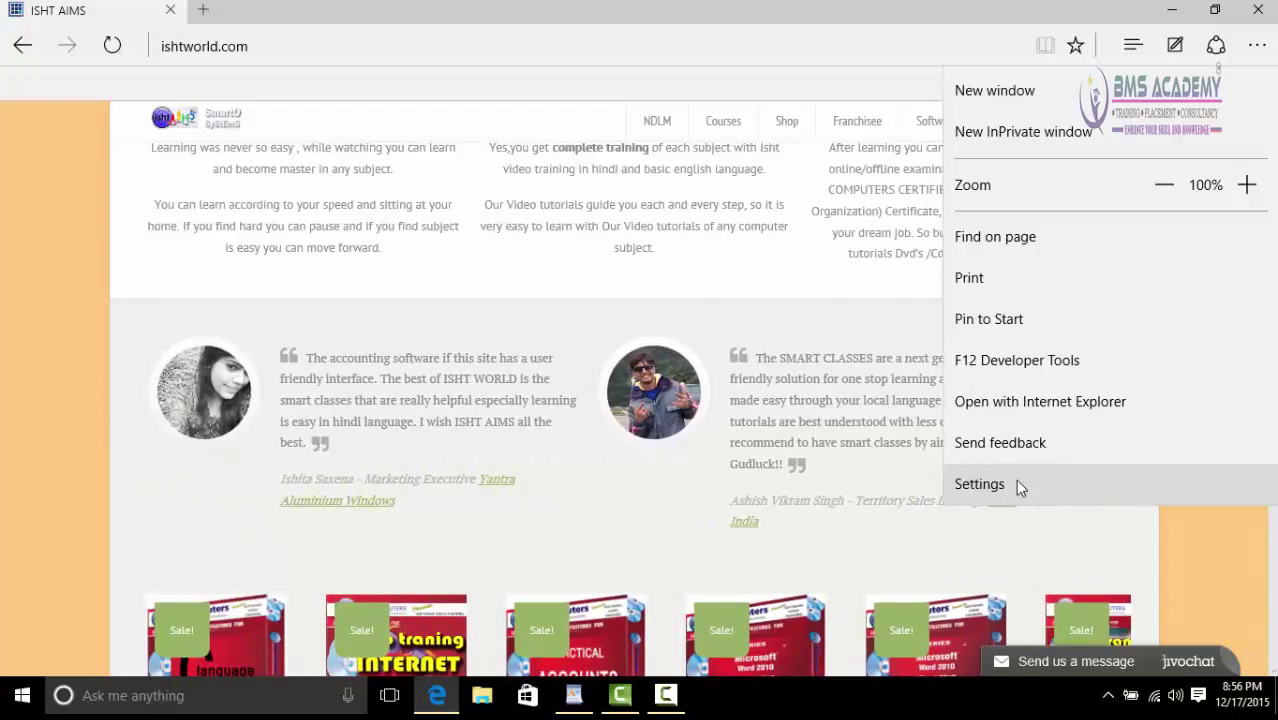
left_click(1017, 486)
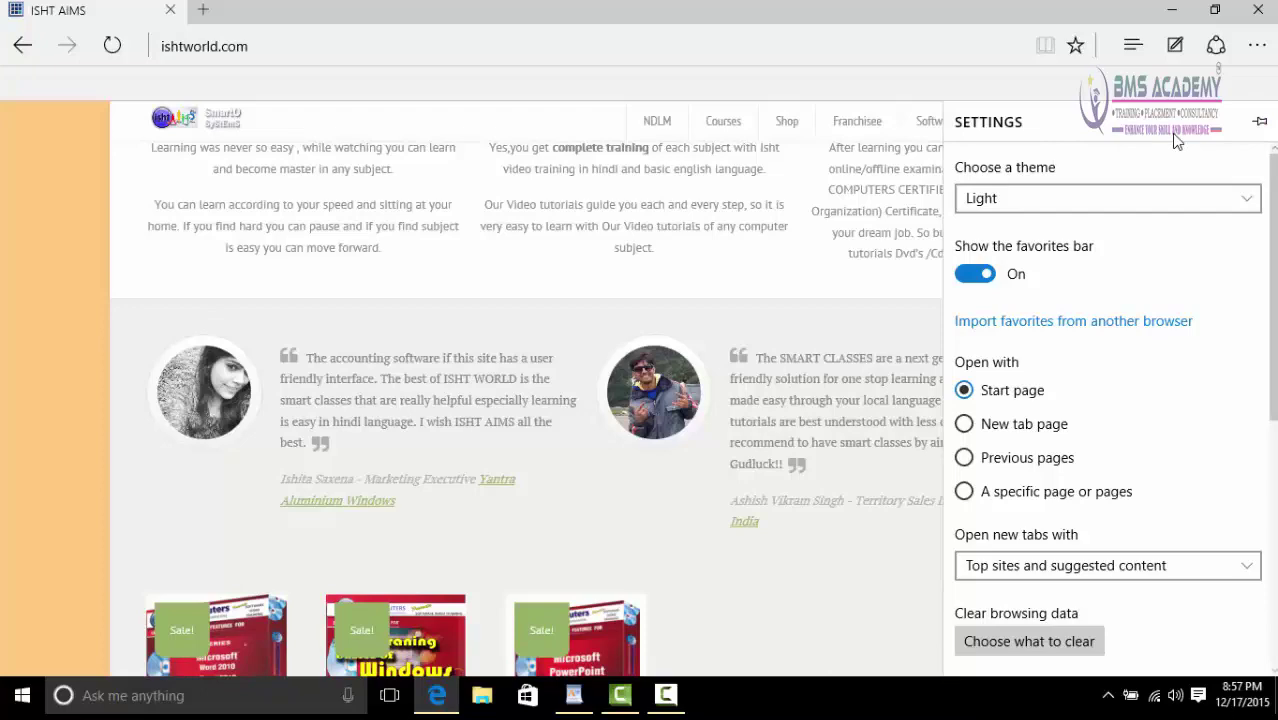
left_click(1258, 128)
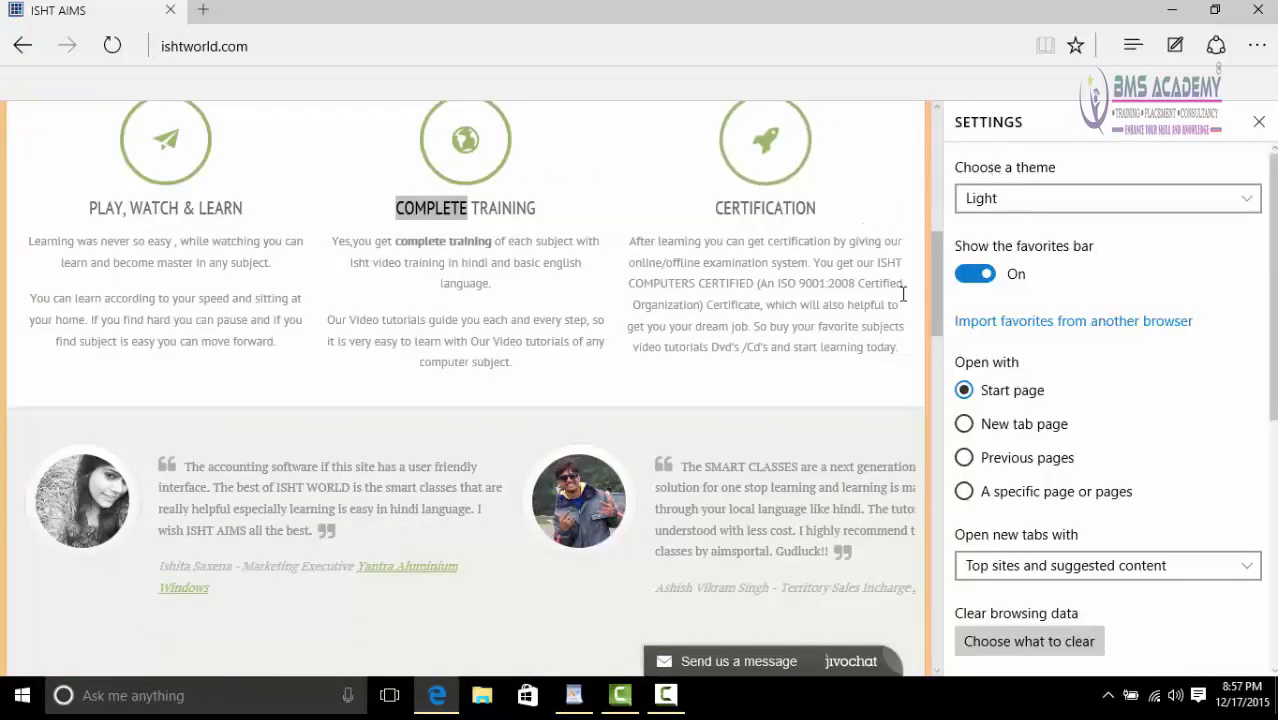
left_click(938, 432)
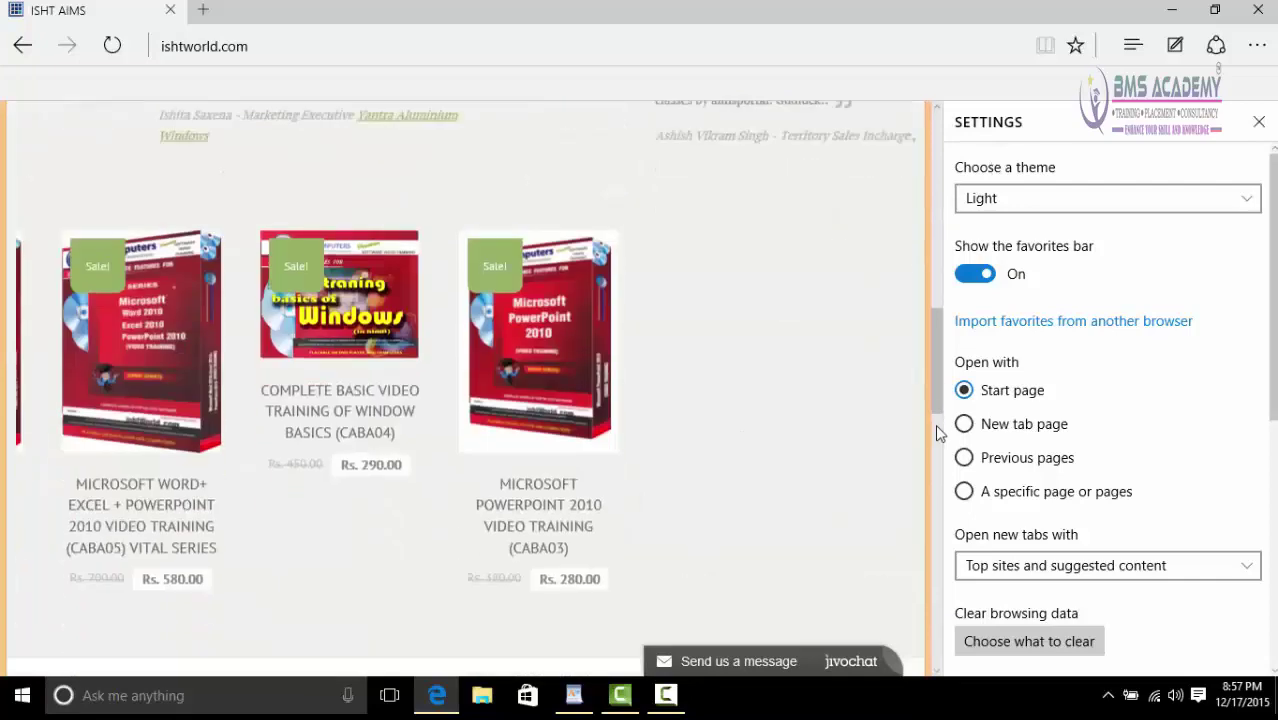
left_click(935, 274)
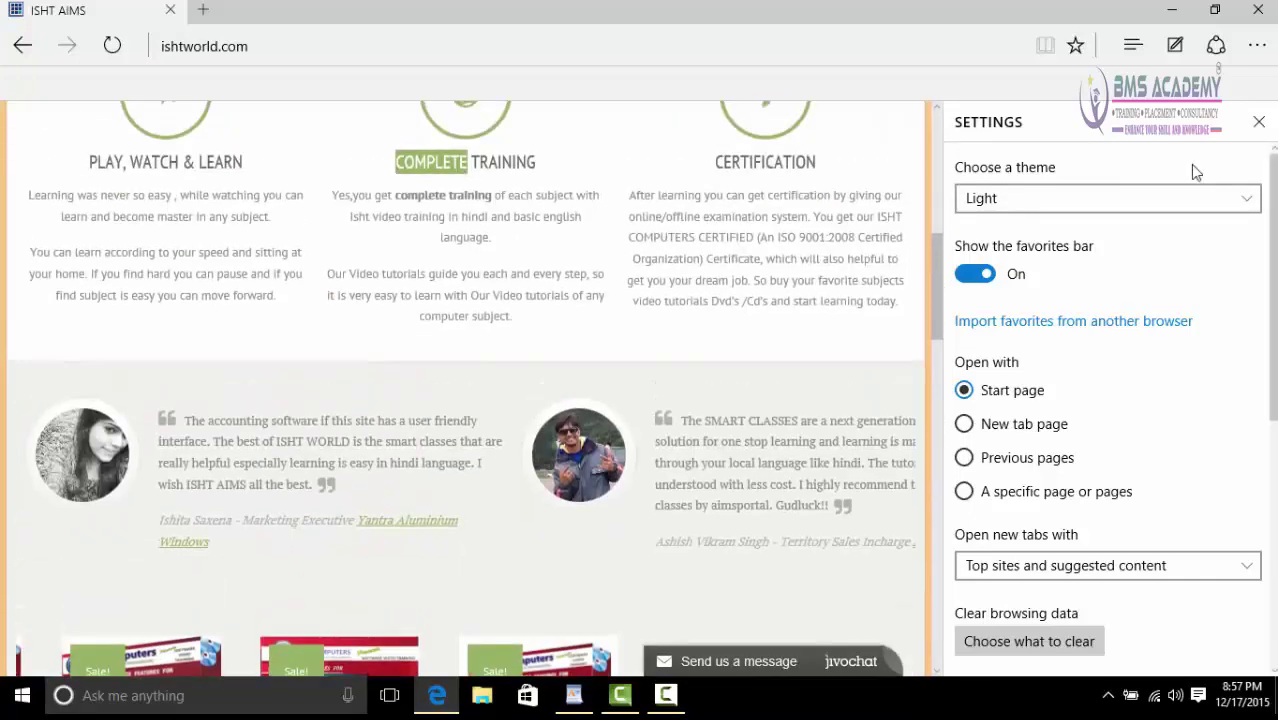
left_click(1265, 131)
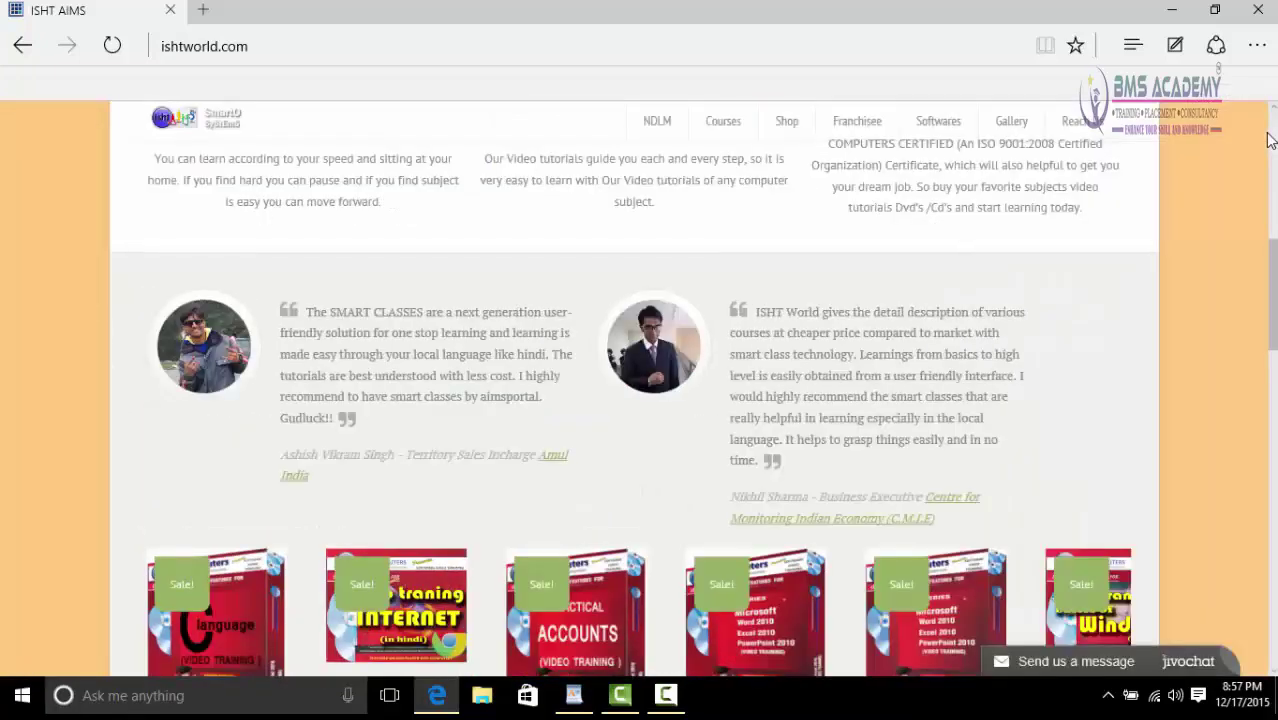
- Reopen the browser settings, change the theme to Dark and set it back to Light
left_click(1257, 46)
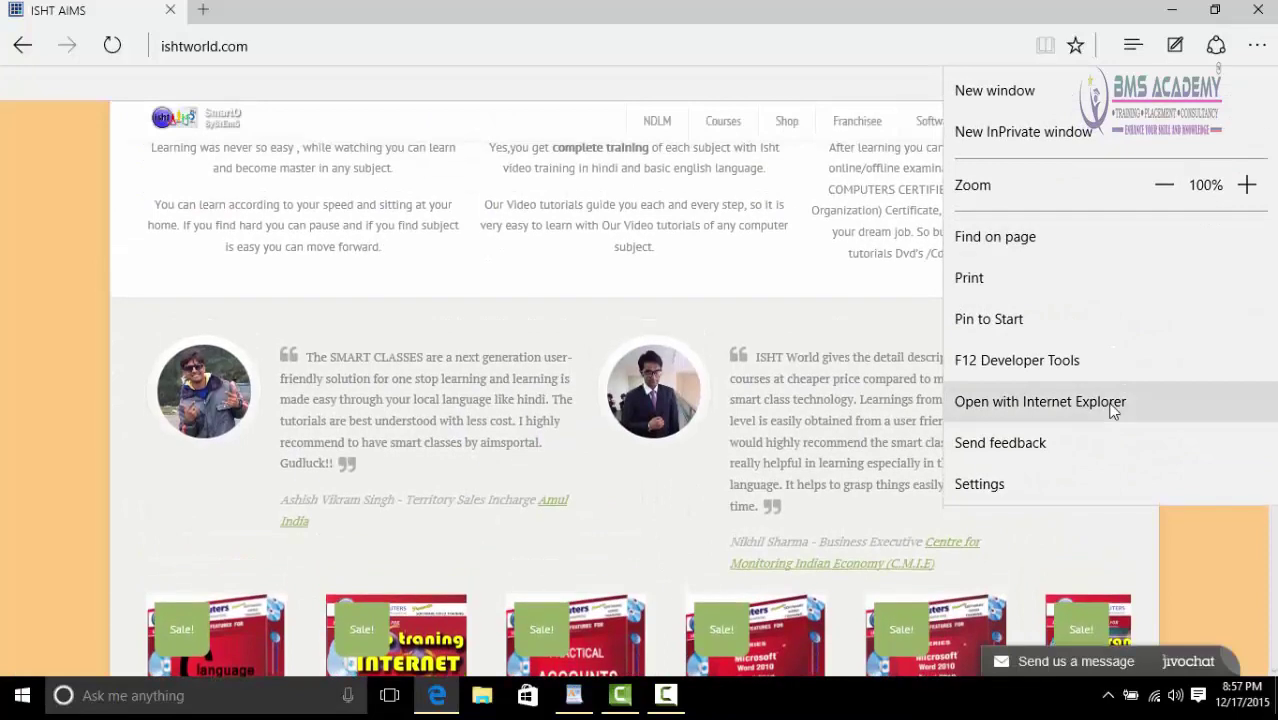
left_click(1029, 487)
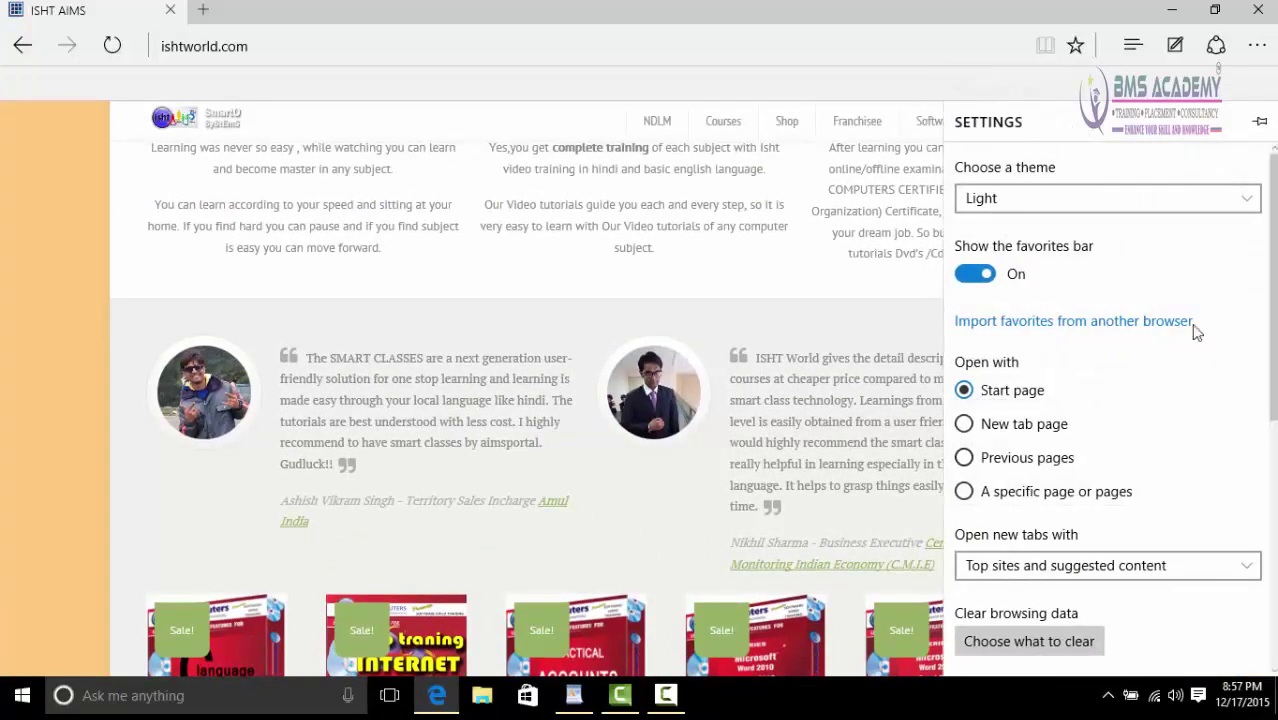
left_click(1080, 205)
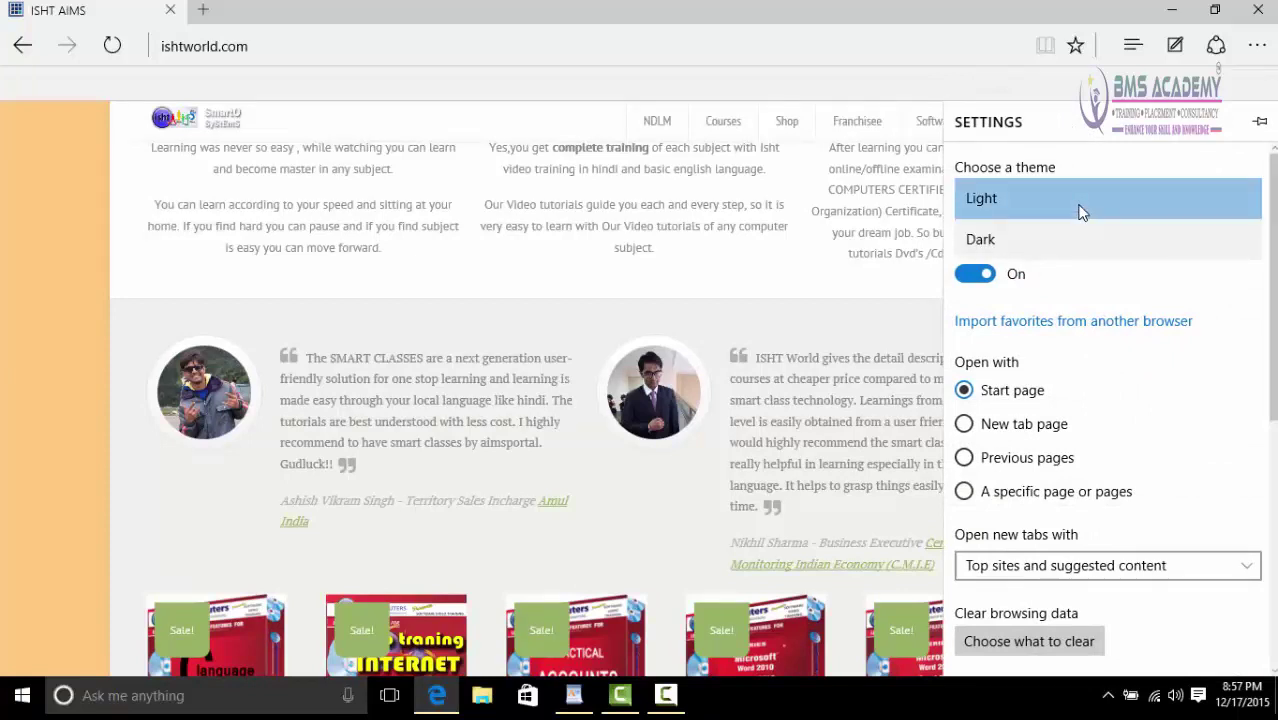
left_click(1038, 238)
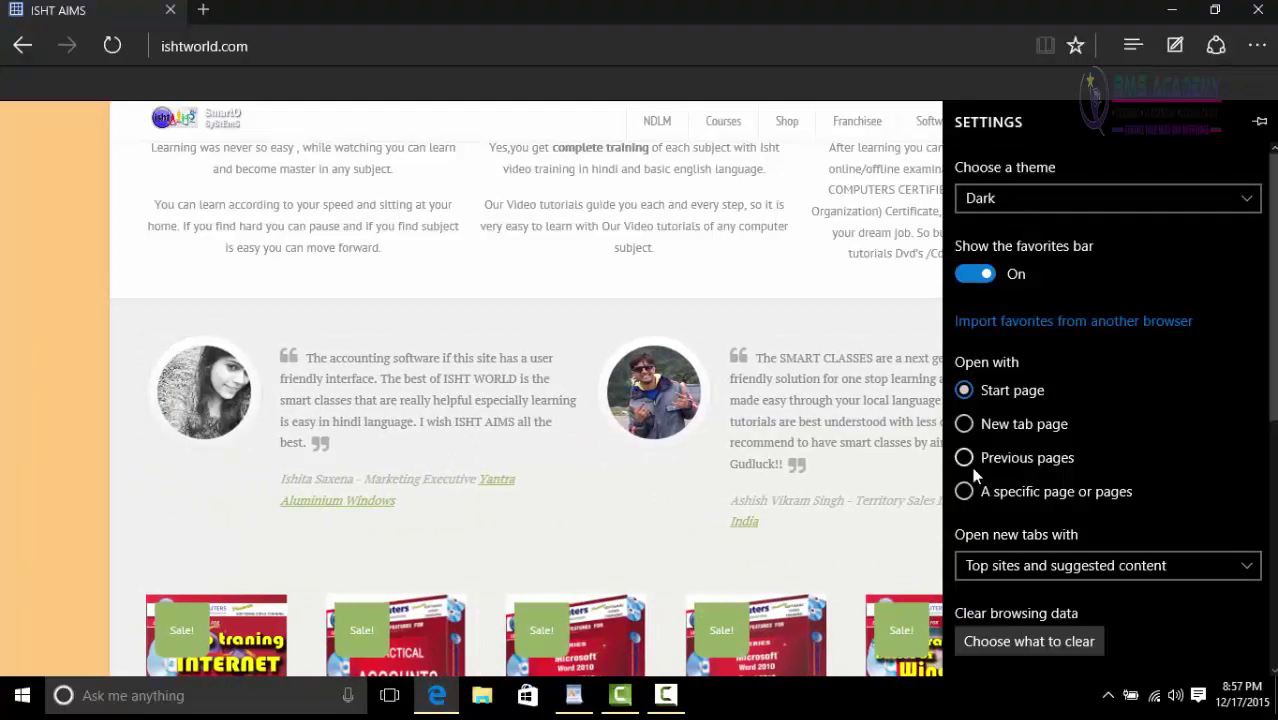
left_click(1043, 208)
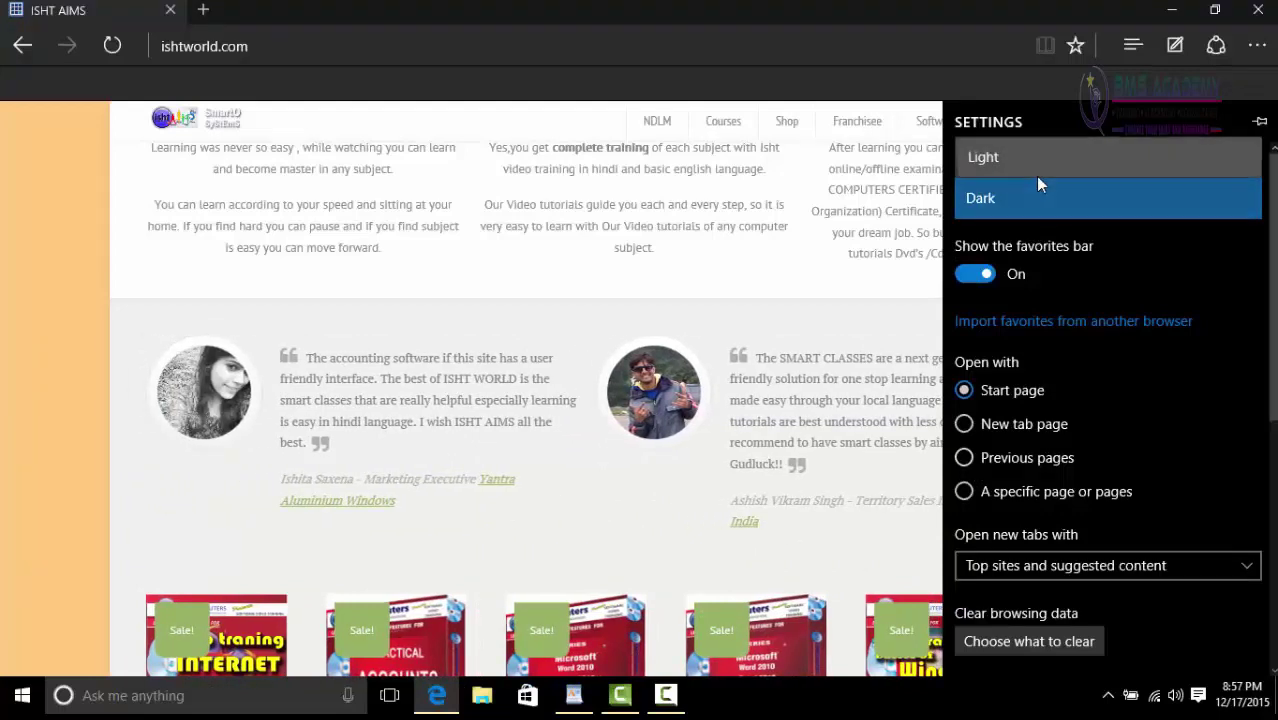
left_click(1037, 170)
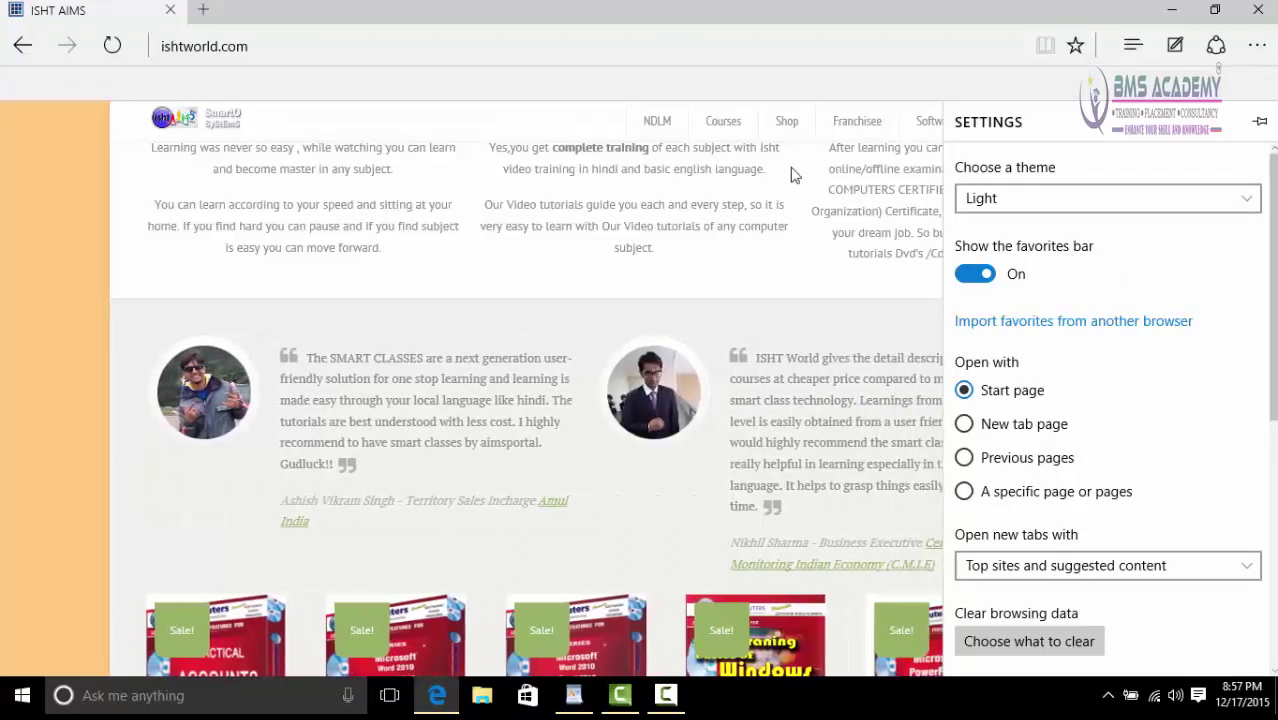
- Turn off the favorites bar and view the options for importing favorites from another browser
left_click(968, 272)
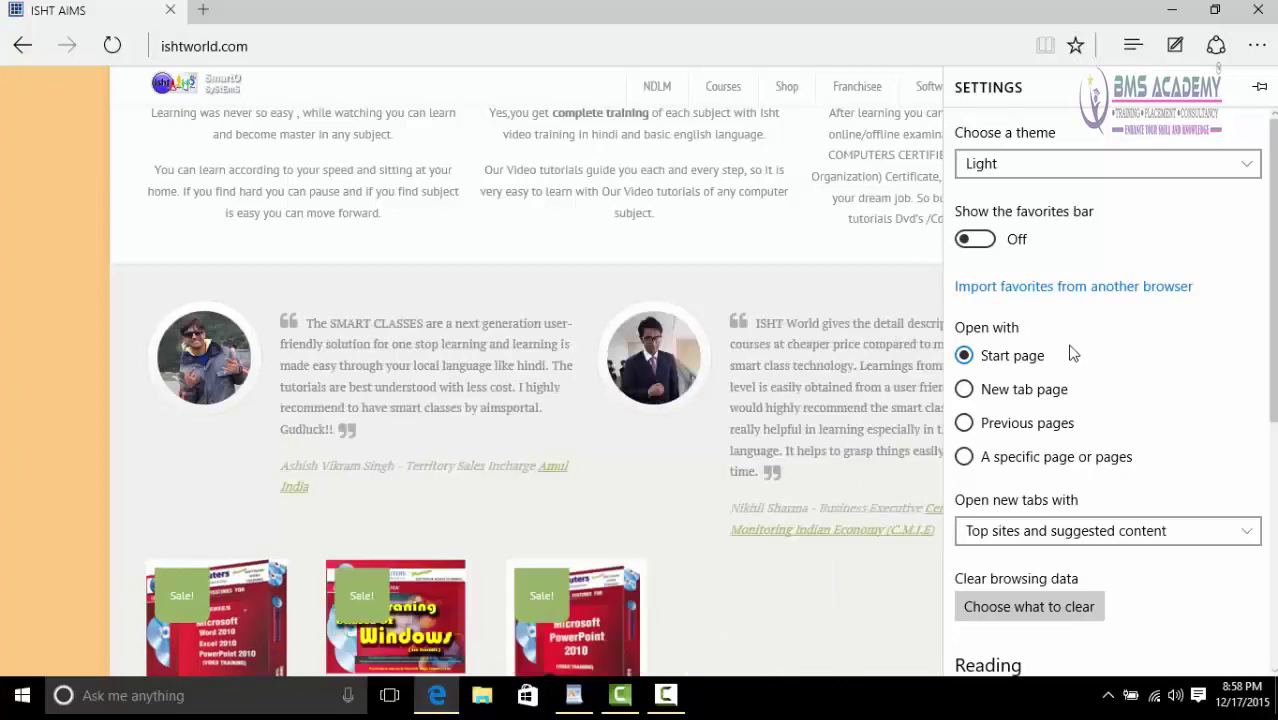
left_click(1058, 290)
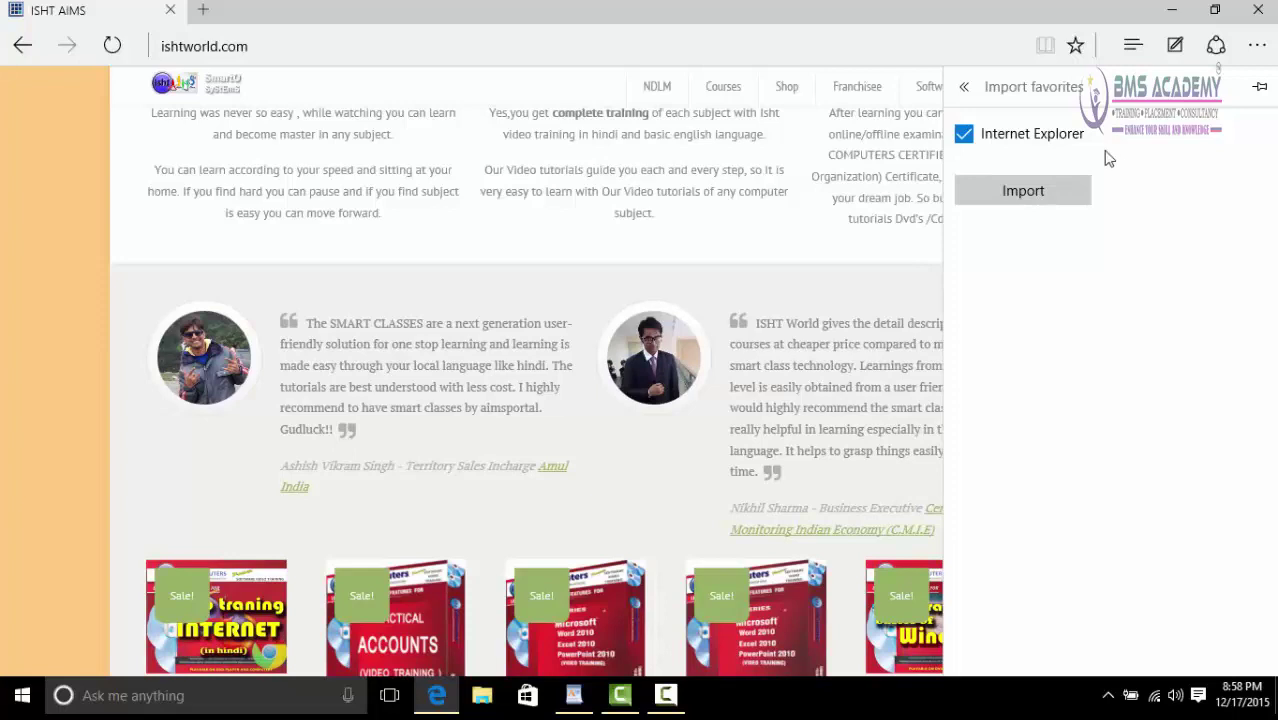
left_click(966, 88)
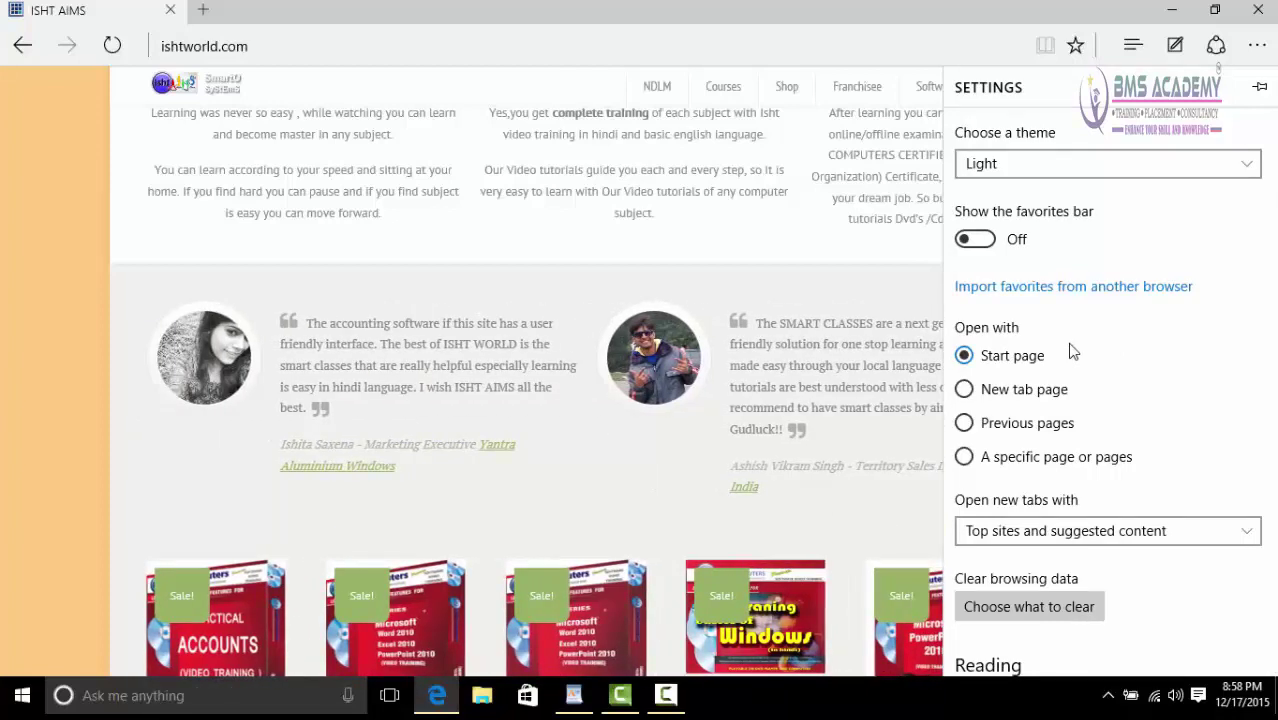
- Try the New tab page, Previous pages and A specific page or pages options for Open with, and return to Start page
left_click(980, 396)
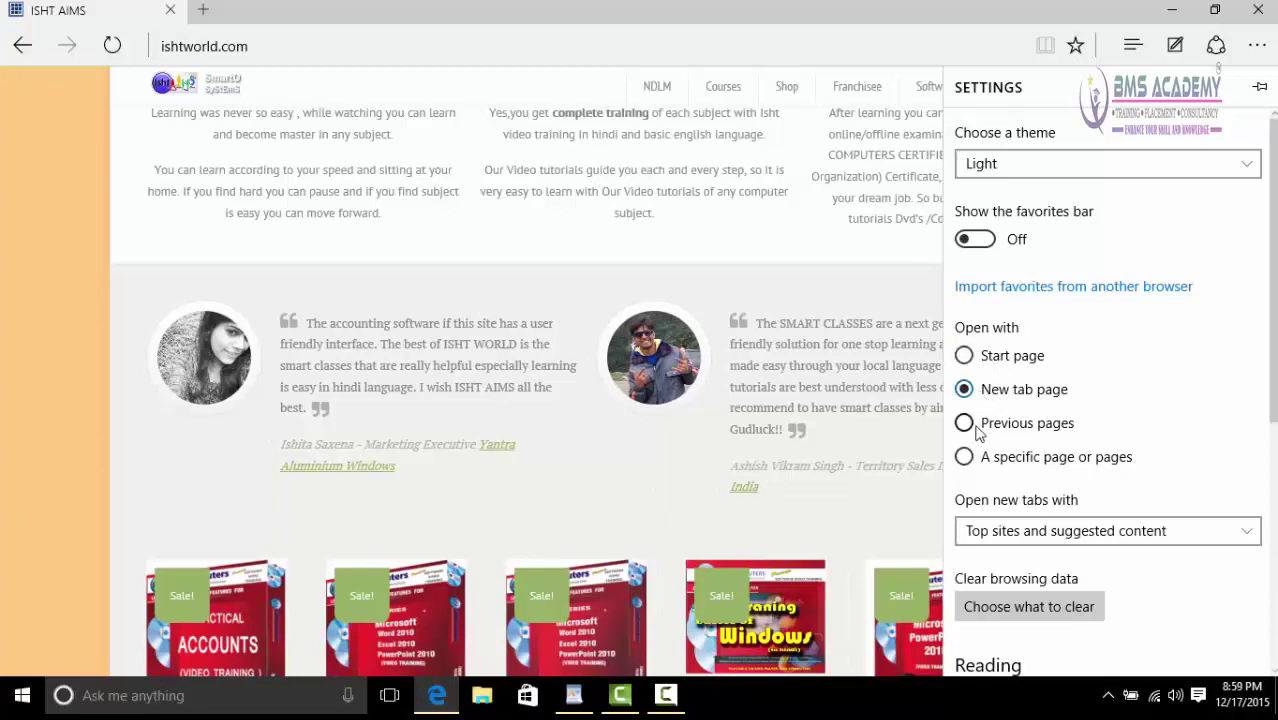
left_click(978, 430)
left_click(968, 460)
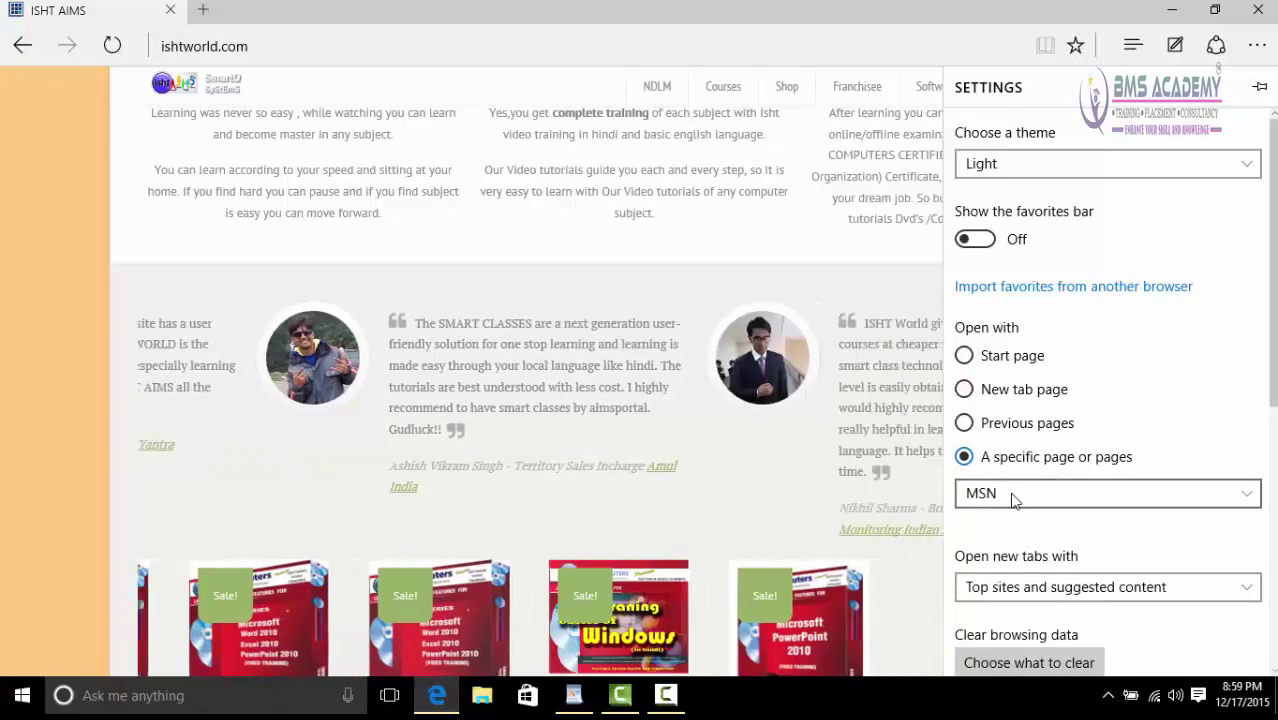
left_click(1012, 494)
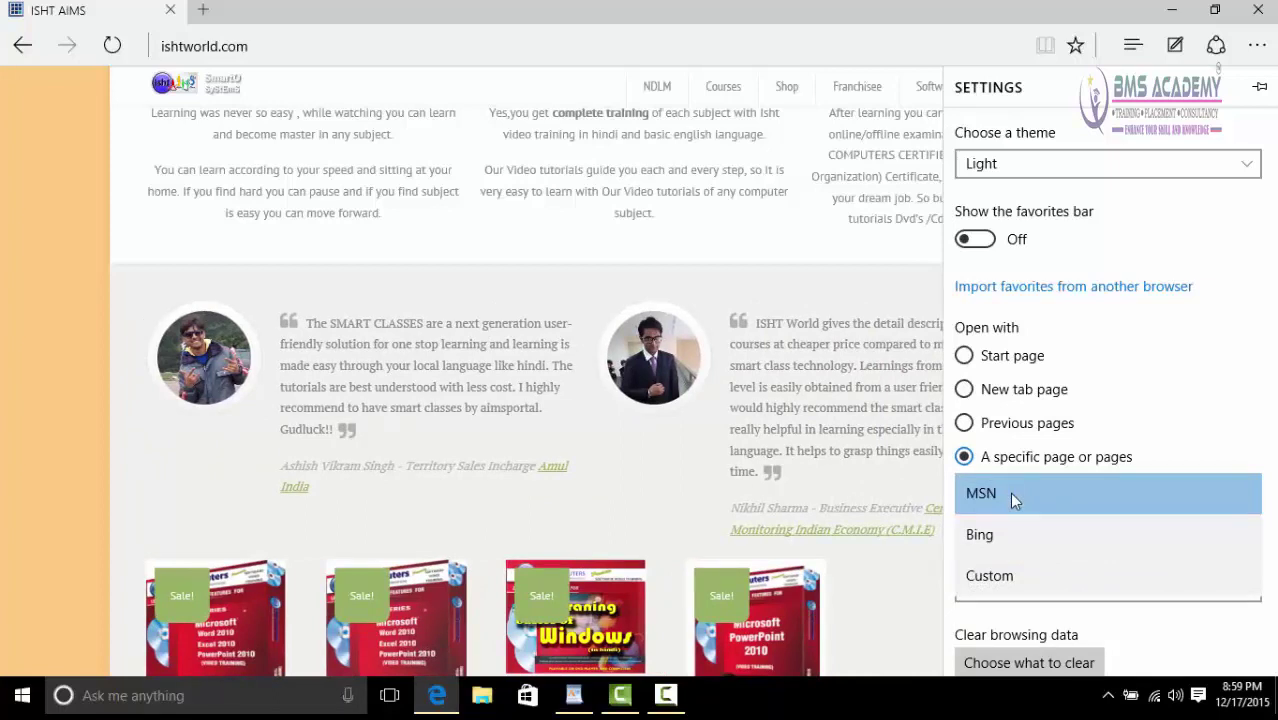
left_click(970, 362)
left_click(970, 362)
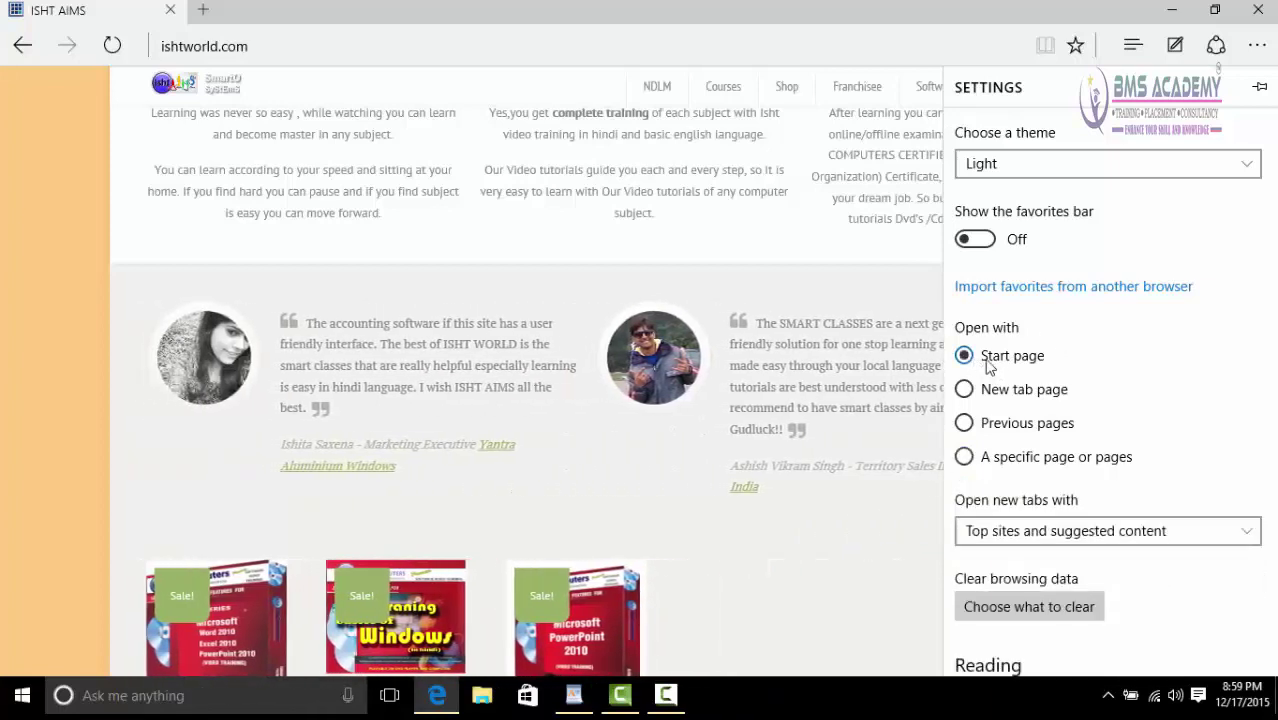
- View the choices for opening new tabs and the categories offered for clearing browsing data, leaving both as they are
left_click(1070, 533)
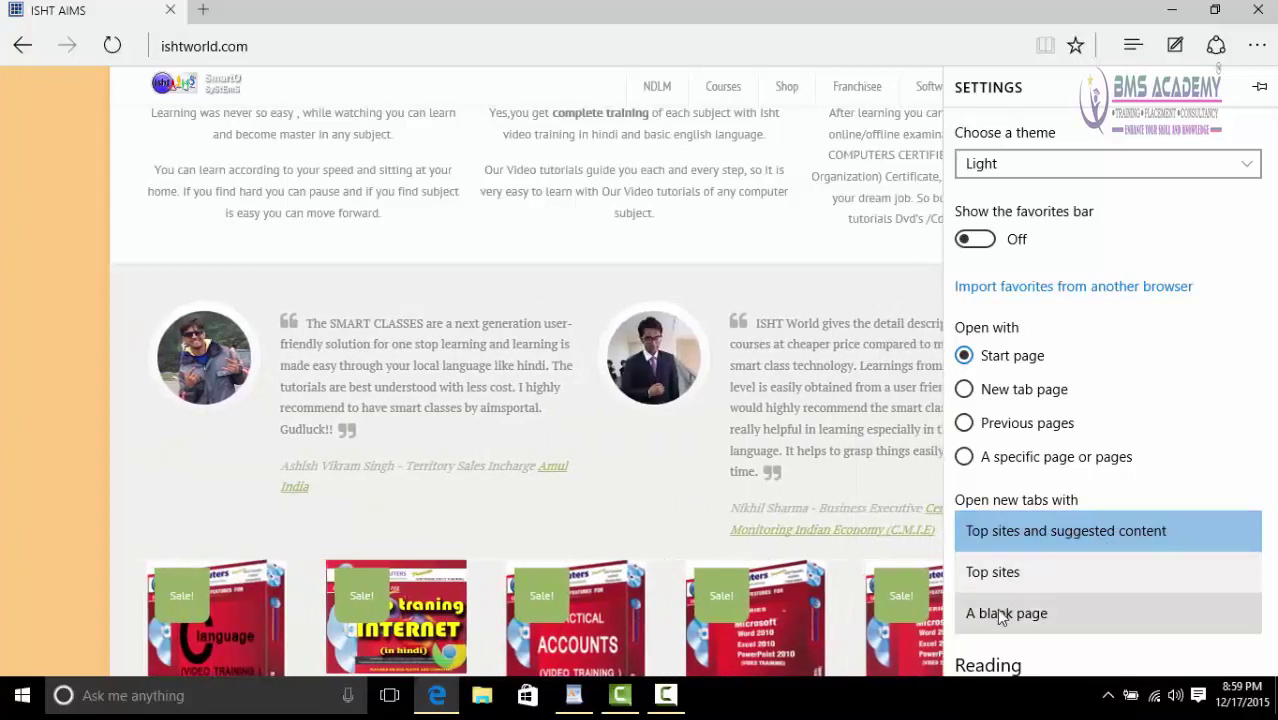
left_click(1193, 478)
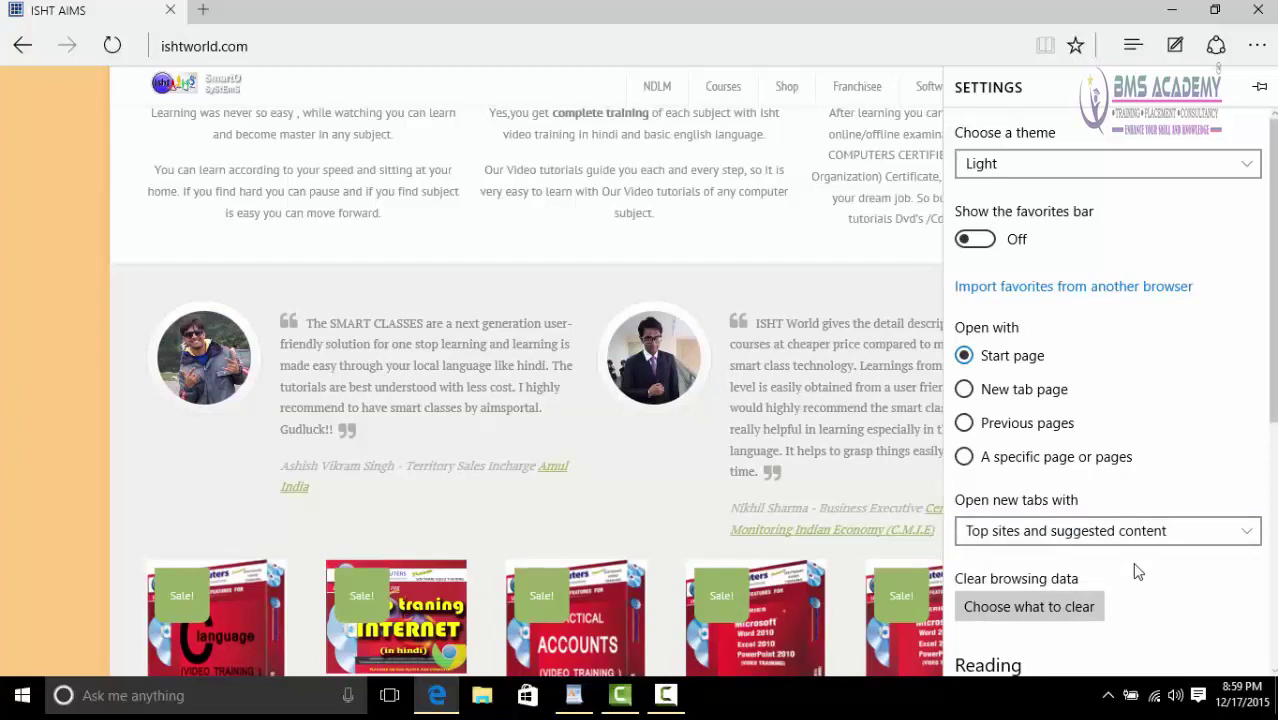
left_click(1031, 607)
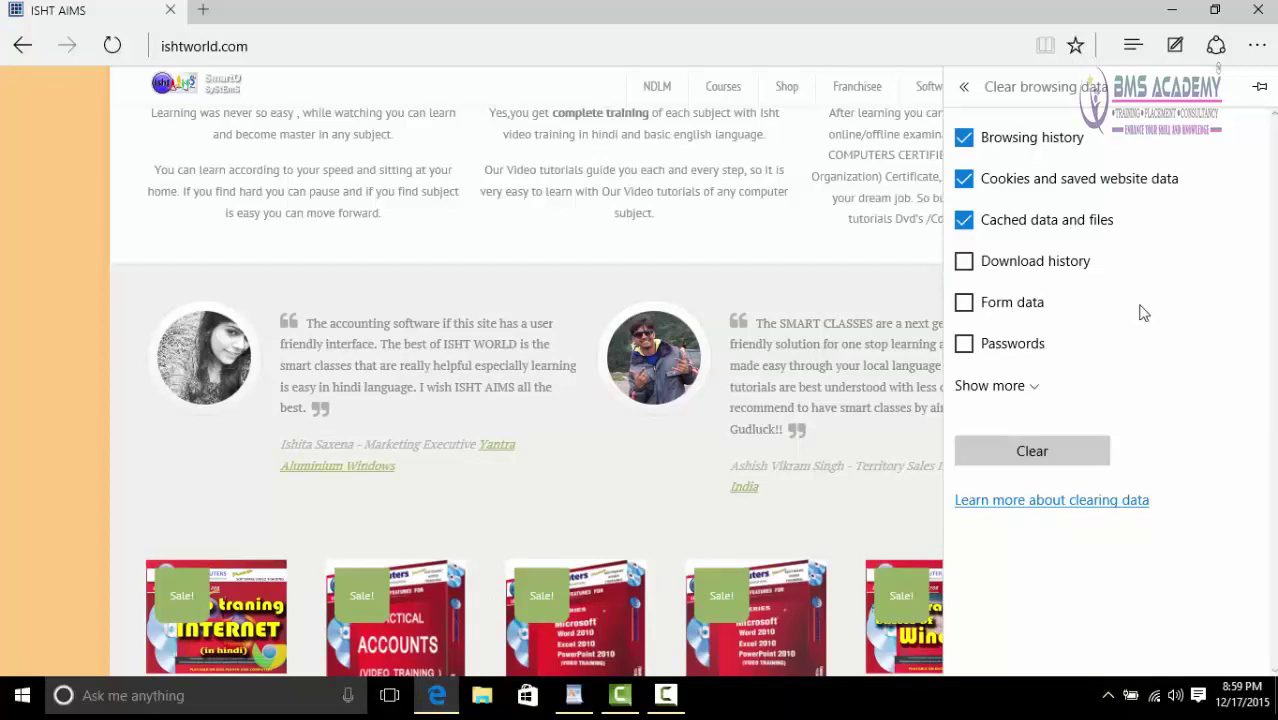
left_click(968, 91)
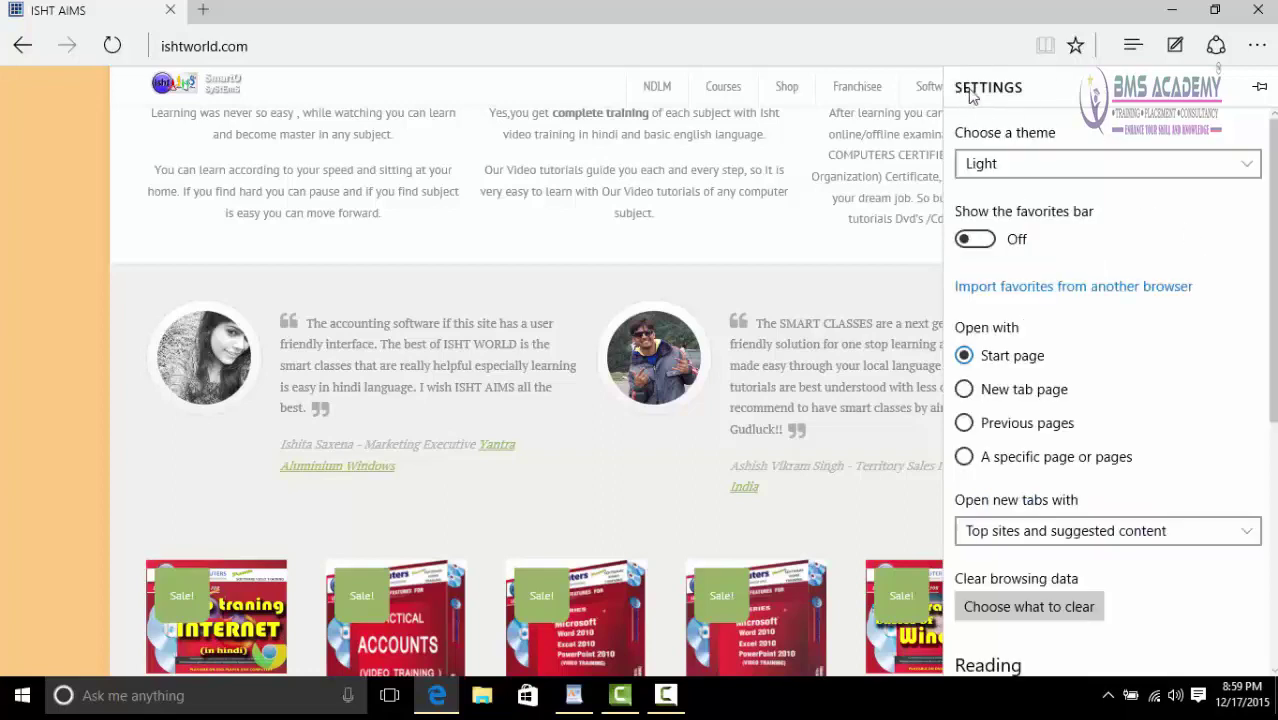
- Change the reading view style to Light and set it back to Default
scroll(1275, 338, "down", 5)
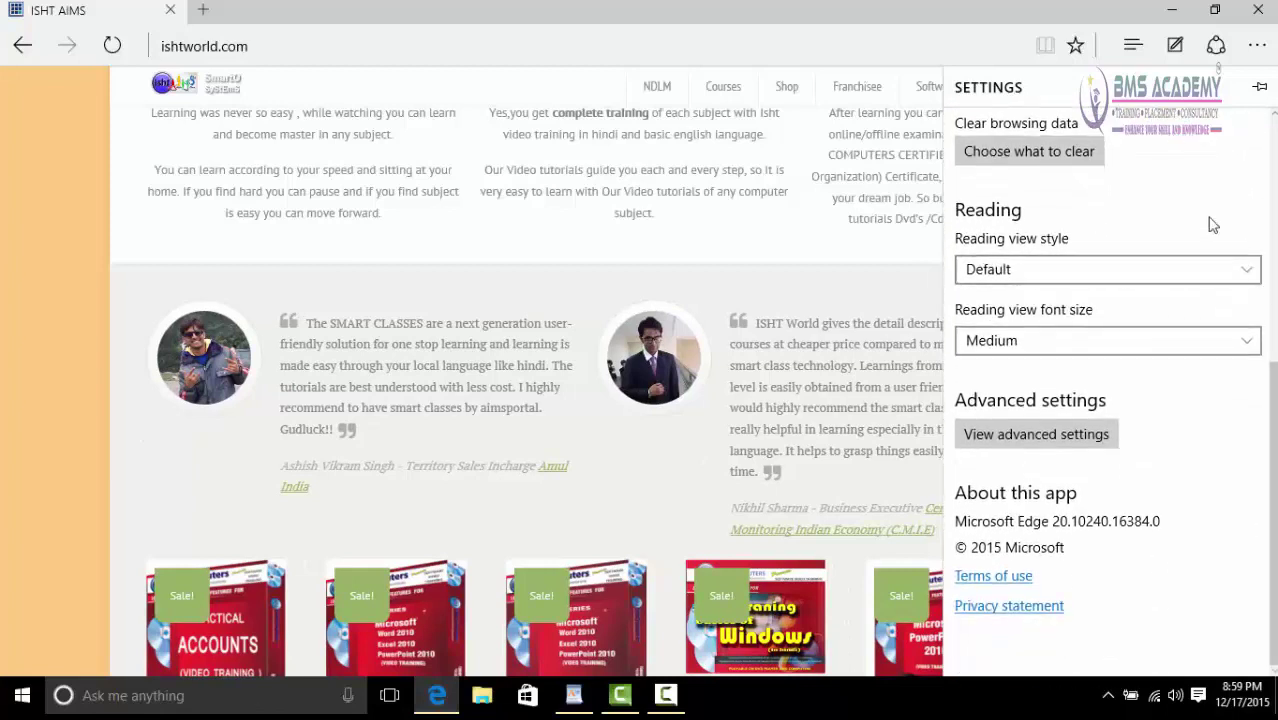
left_click(1003, 270)
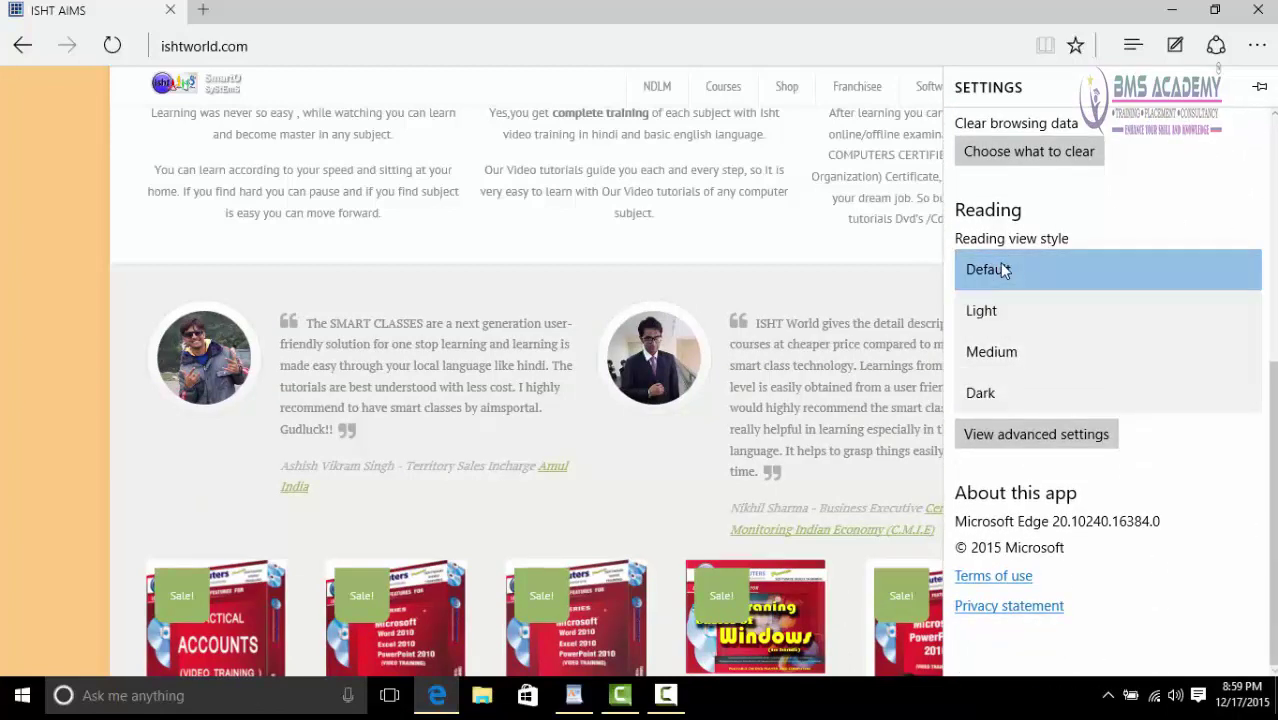
left_click(990, 310)
left_click(1012, 275)
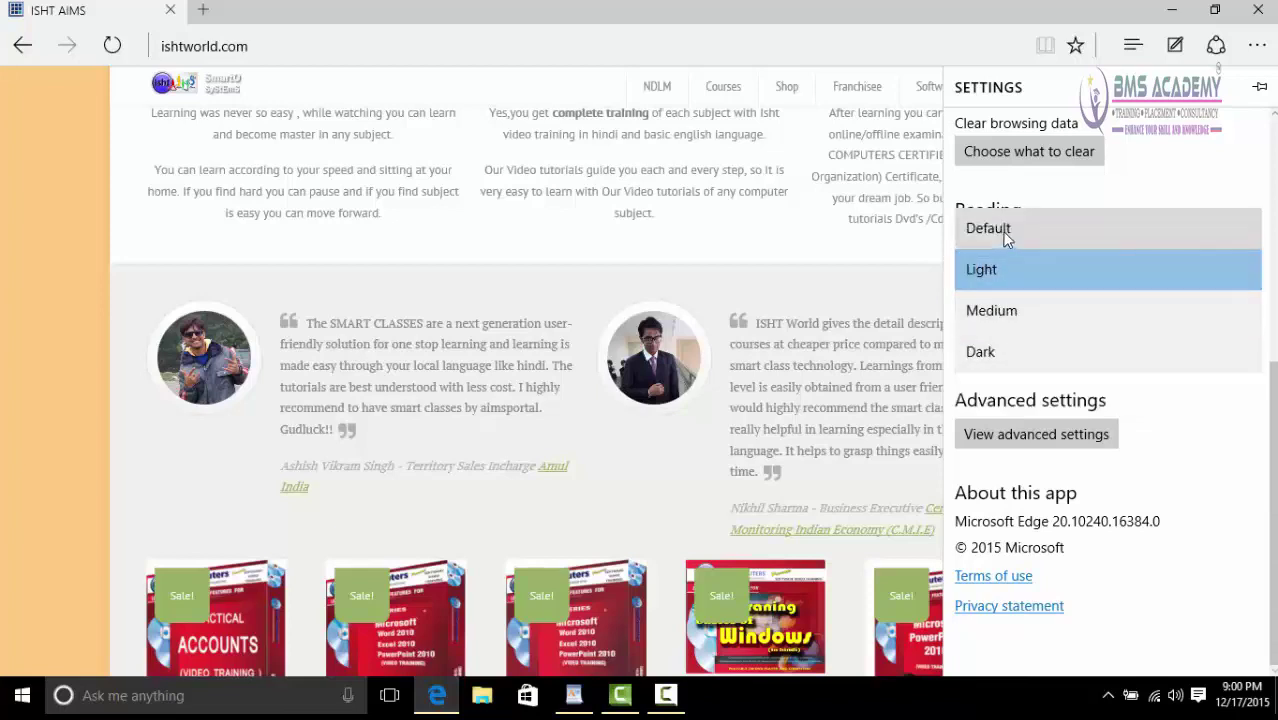
left_click(1003, 232)
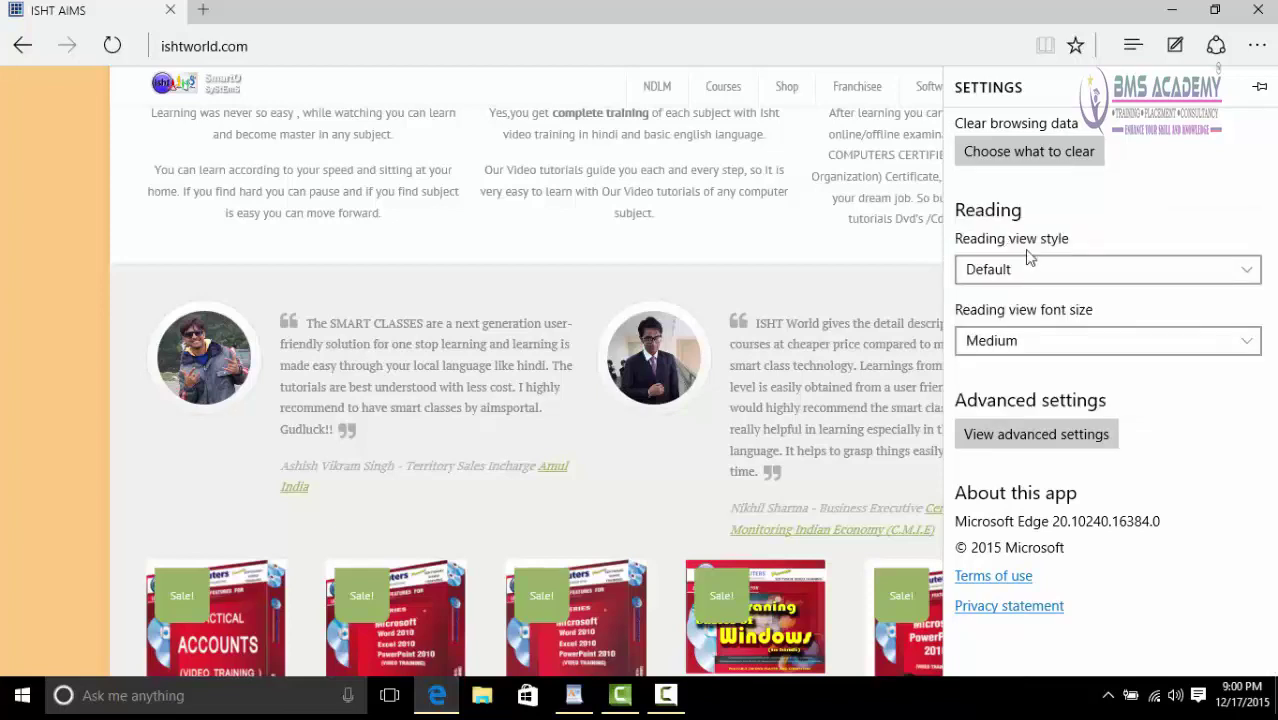
- Try the Small reading view font size, and set the size to Large
left_click(1033, 343)
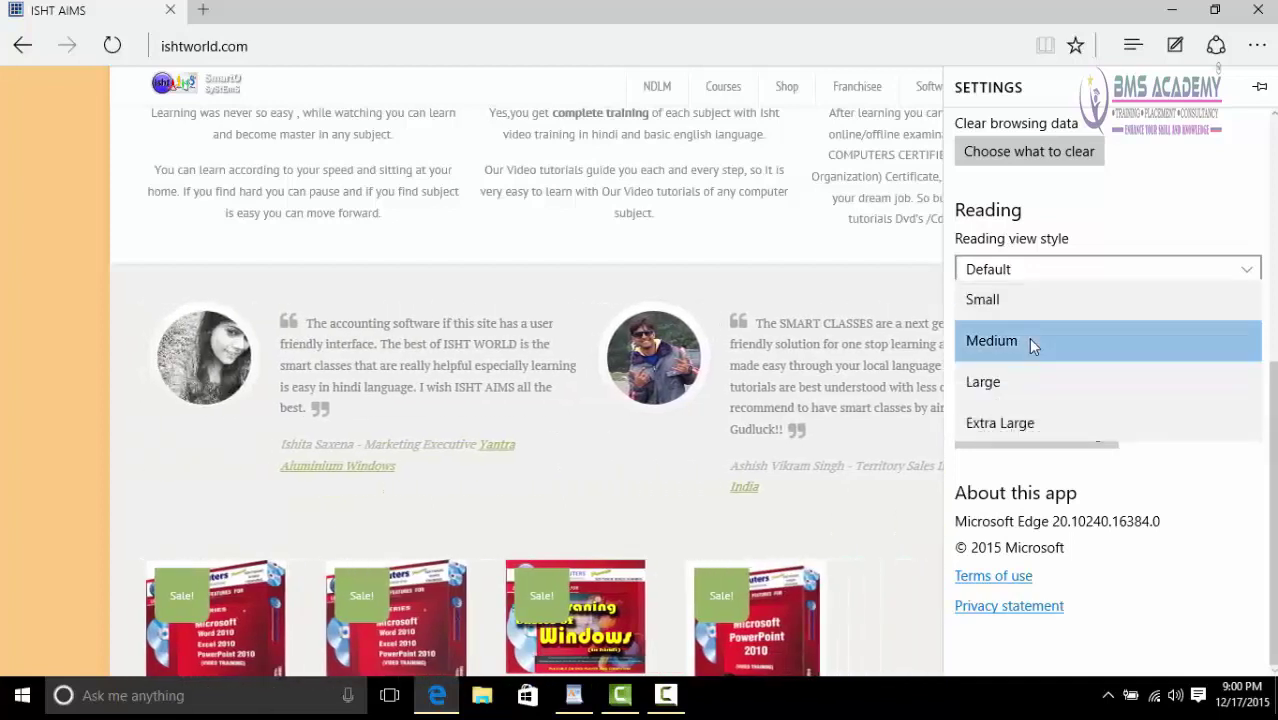
left_click(1012, 303)
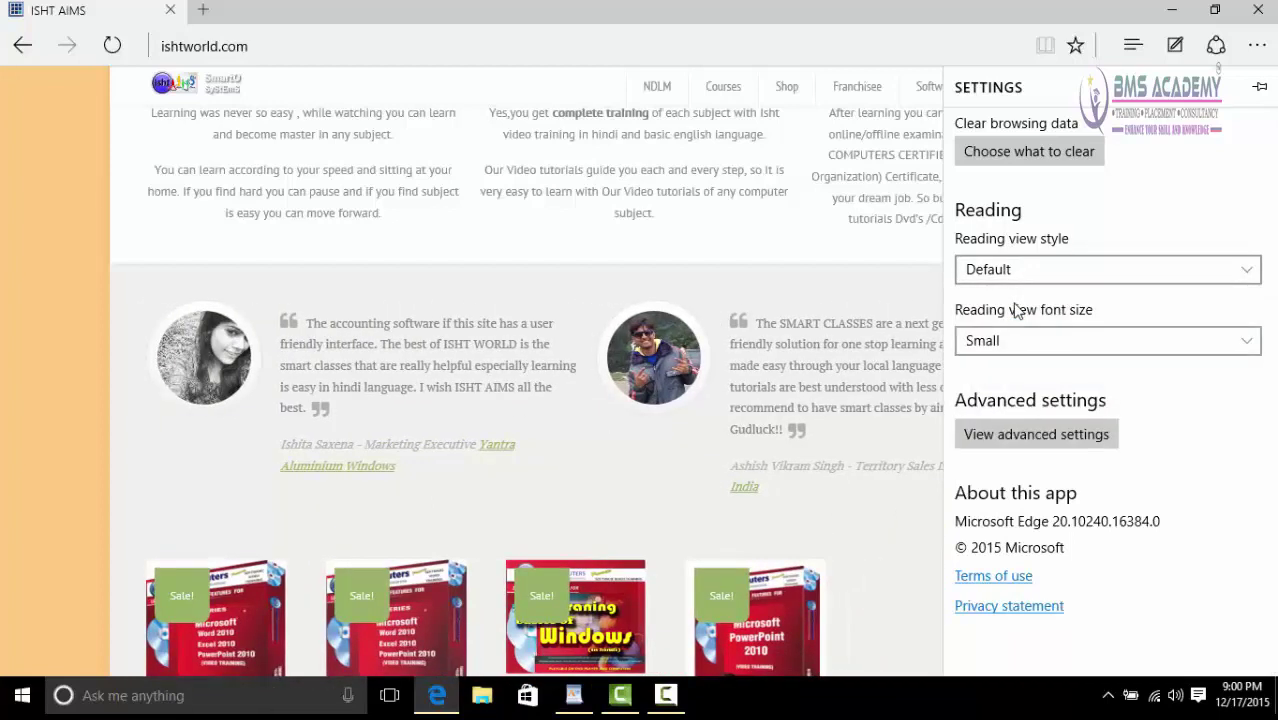
left_click(1000, 341)
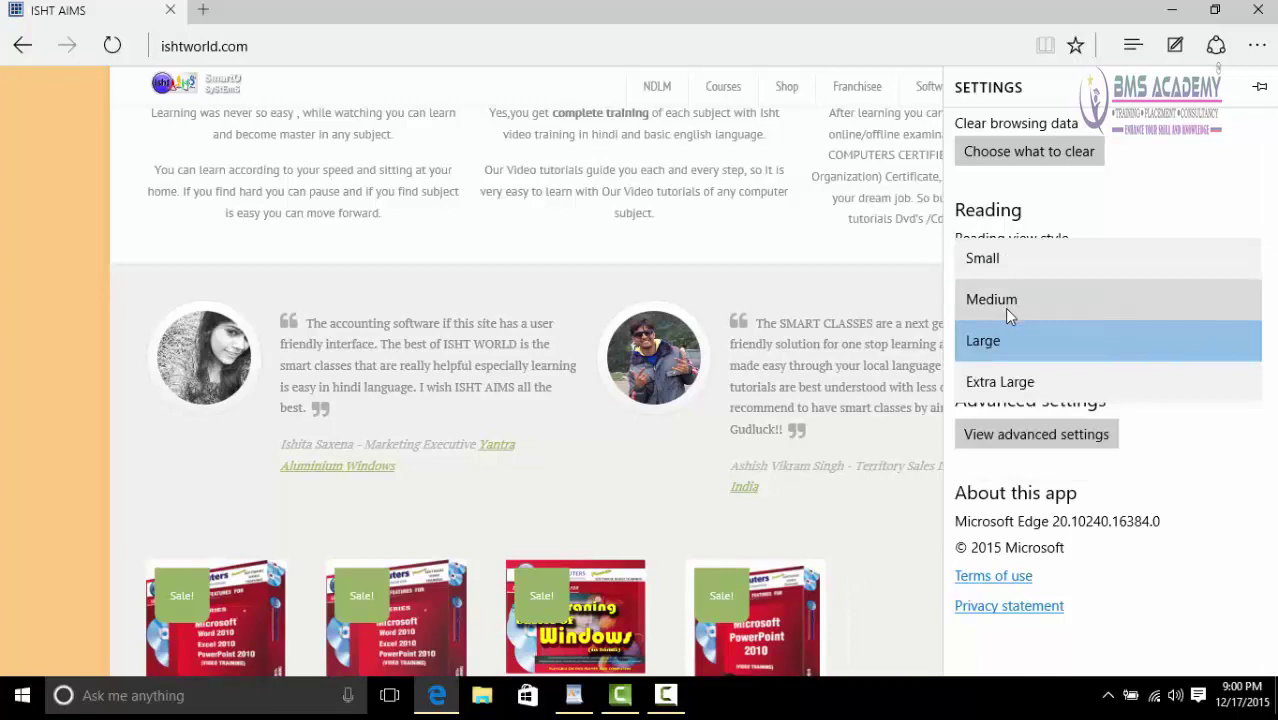
left_click(1000, 340)
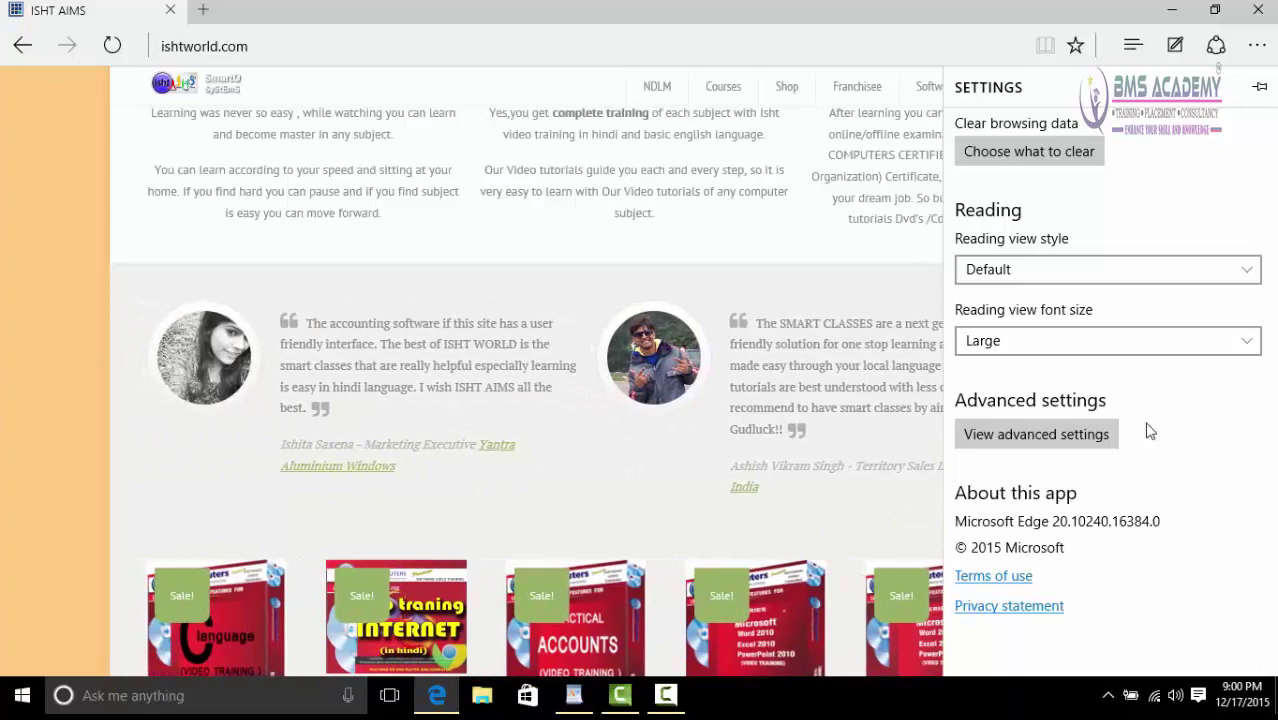
- In the advanced settings, turn on the home button and turn off Always use caret browsing
left_click(1062, 436)
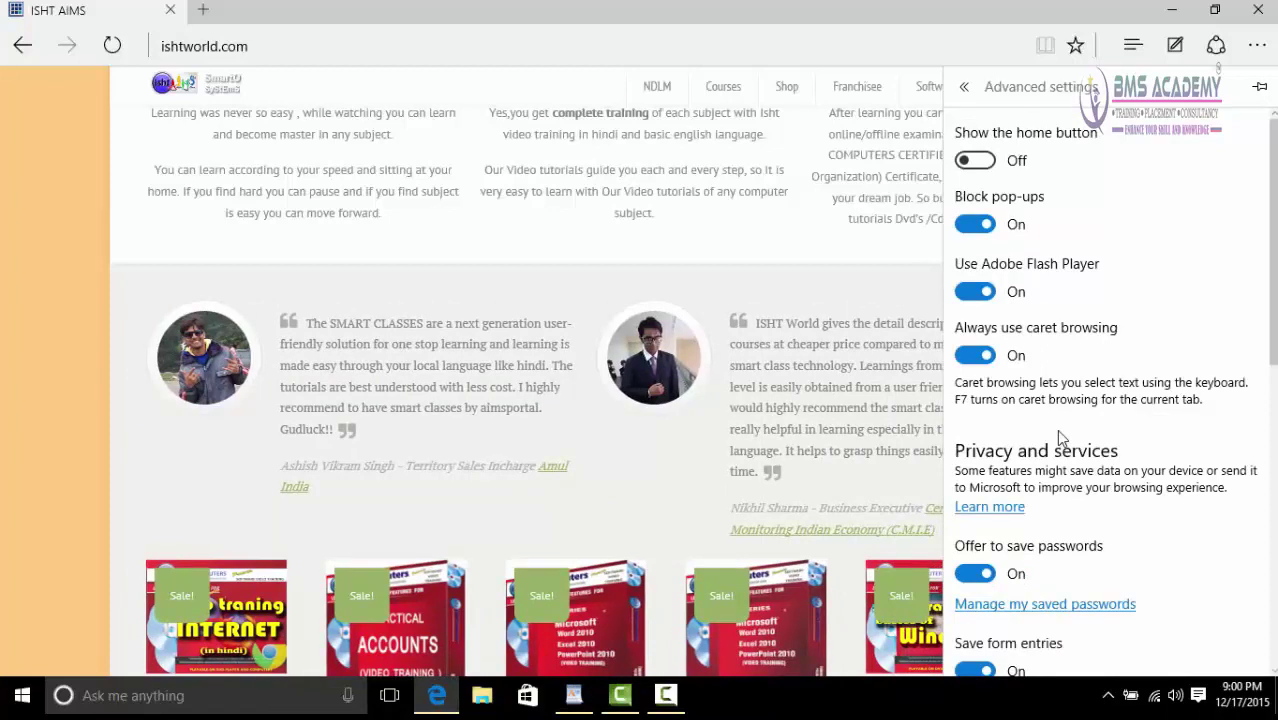
left_click(980, 164)
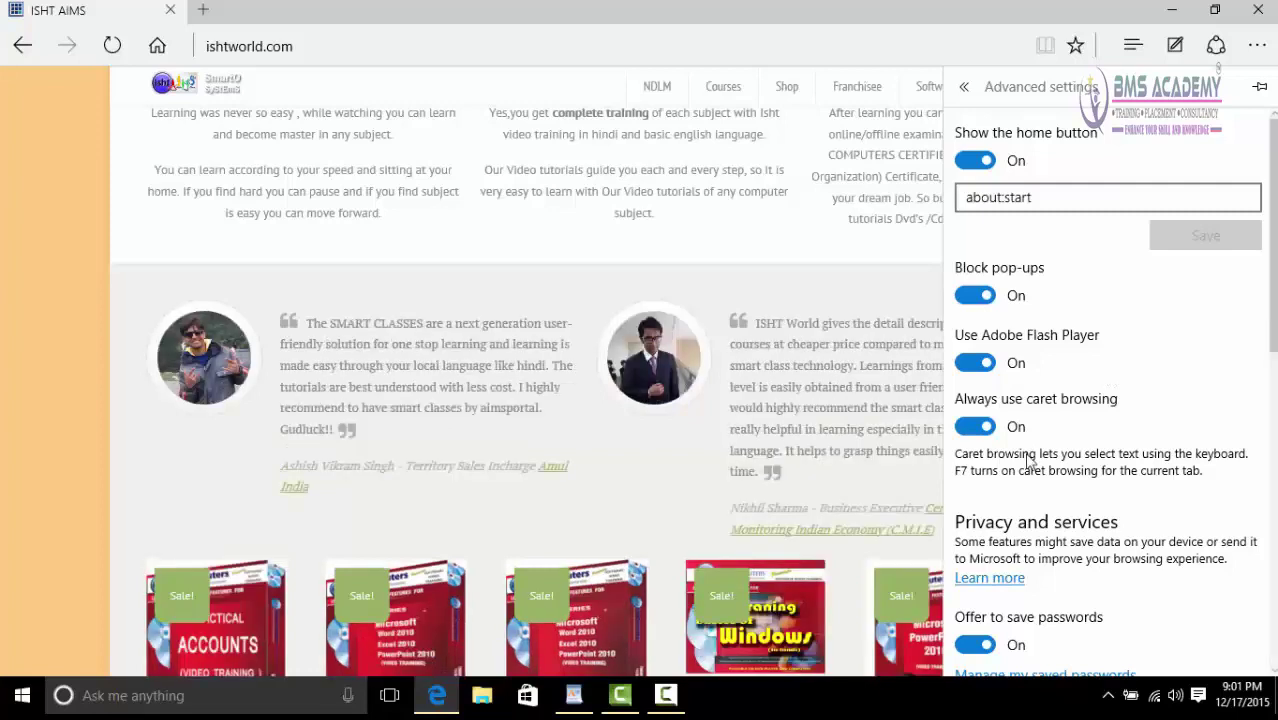
left_click(970, 428)
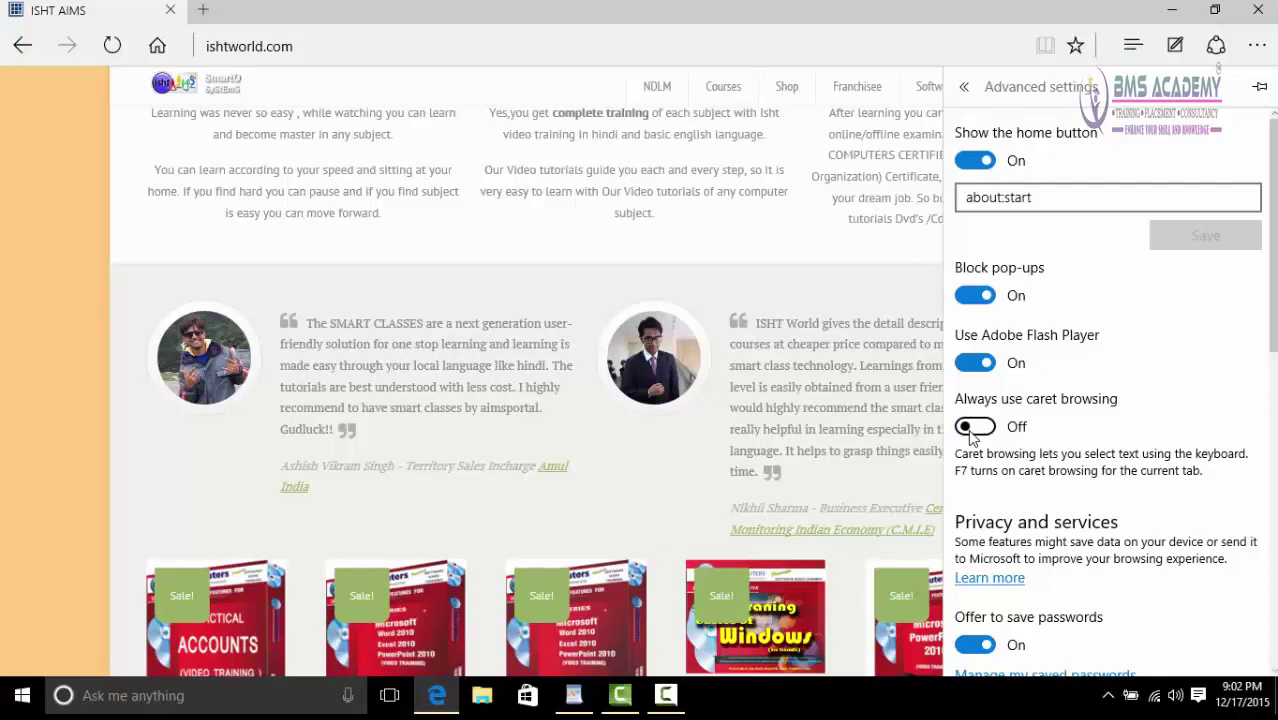
- Select the Complete Training text upward from the word "subject" to "basic english language", and clear the selection
left_click(660, 223)
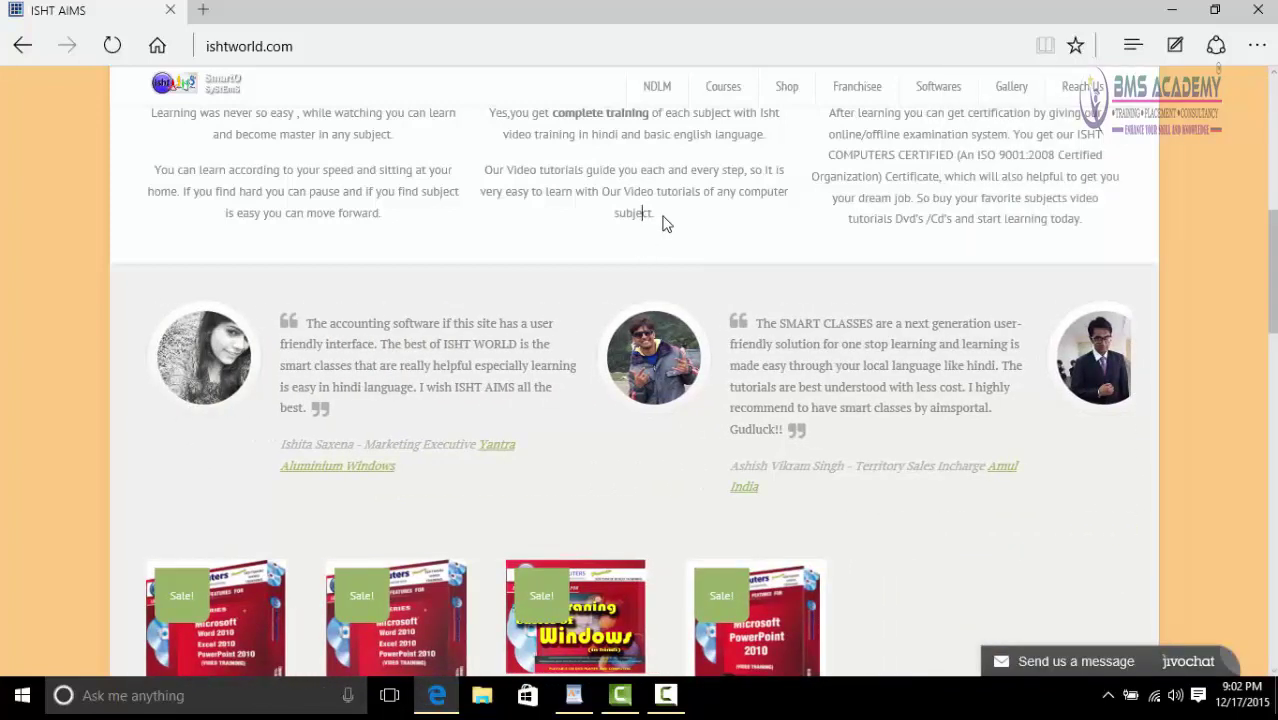
key("shift+Up")
key("shift+Up")
key("shift+Up")
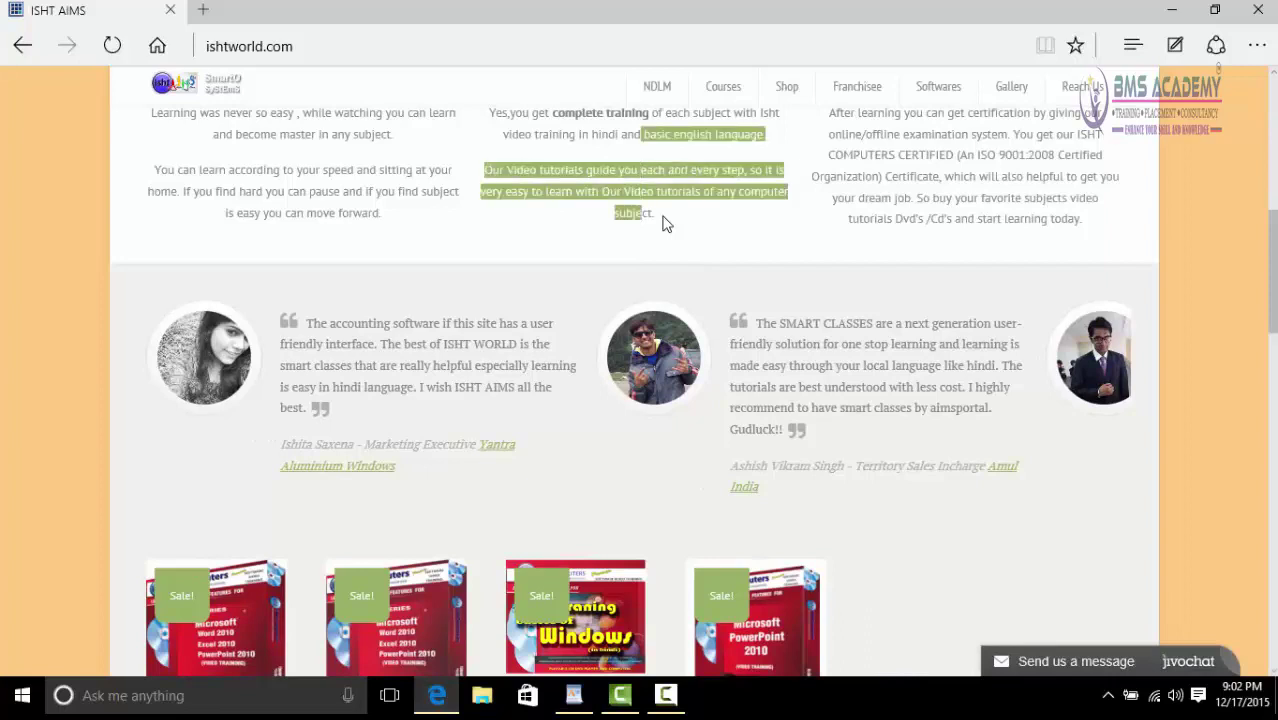
left_click(835, 232)
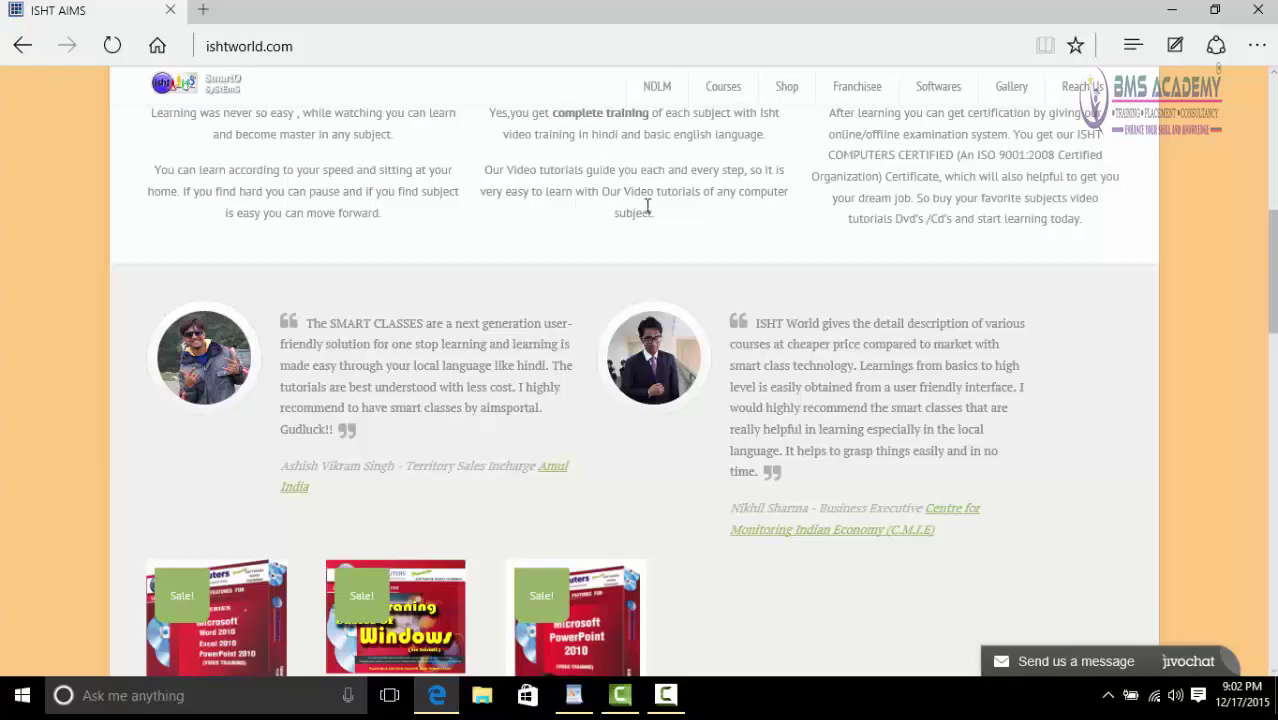
- Look over the Play, Watch & Learn, Complete Training and Certification sections of the web page
scroll(647, 206, "up", 1)
scroll(647, 206, "down", 1)
scroll(647, 206, "up", 2)
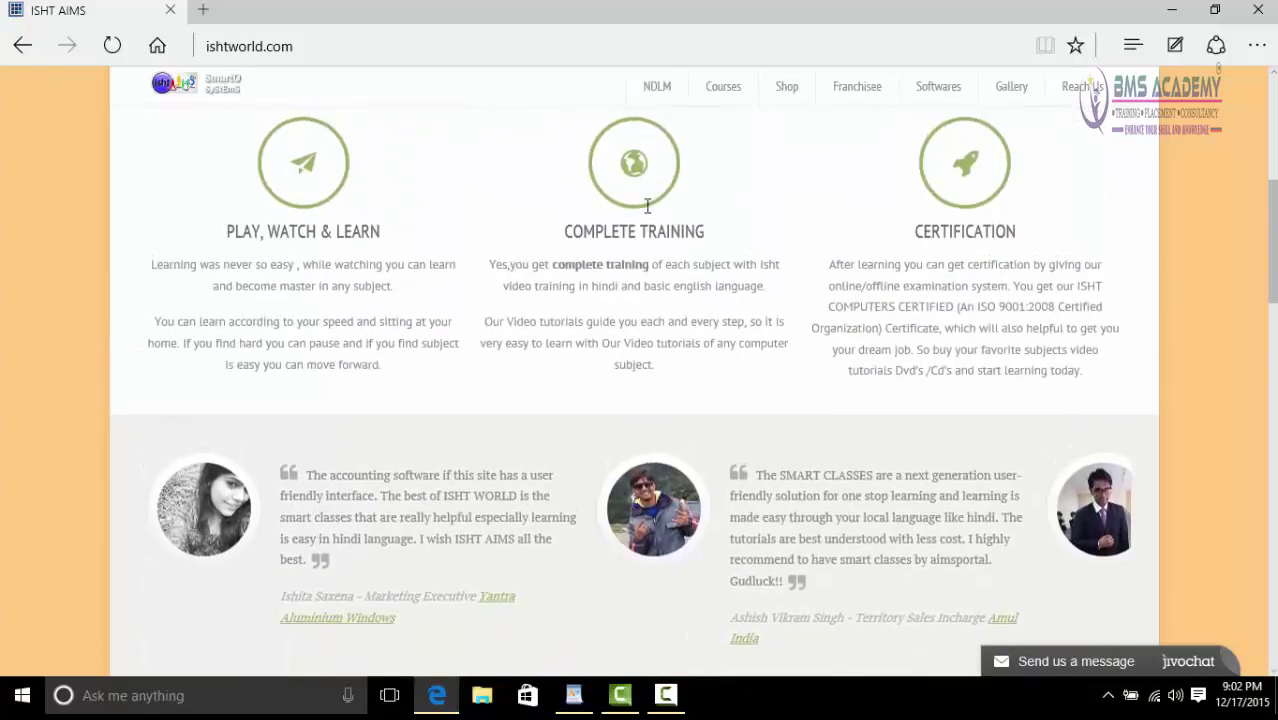
scroll(647, 206, "up", 1)
scroll(647, 206, "down", 3)
scroll(647, 206, "up", 2)
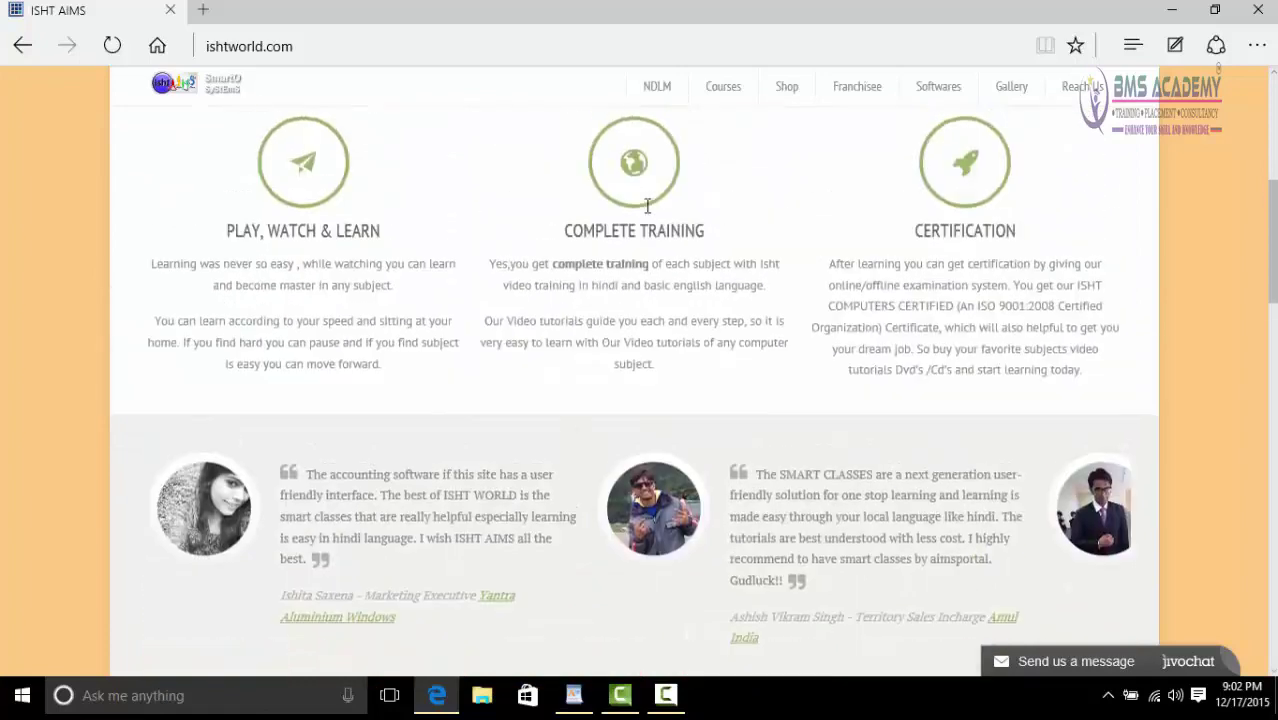
scroll(647, 206, "down", 1)
scroll(647, 206, "up", 3)
scroll(647, 206, "down", 1)
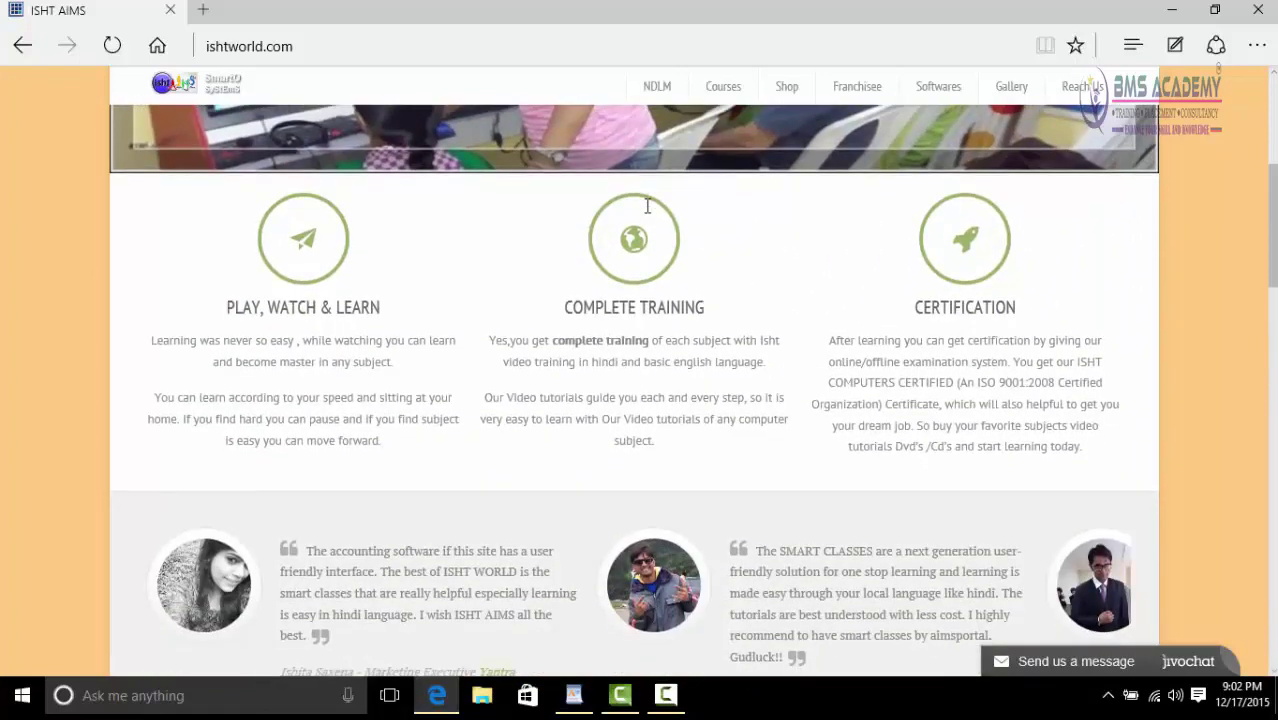
scroll(647, 206, "down", 3)
scroll(647, 206, "up", 2)
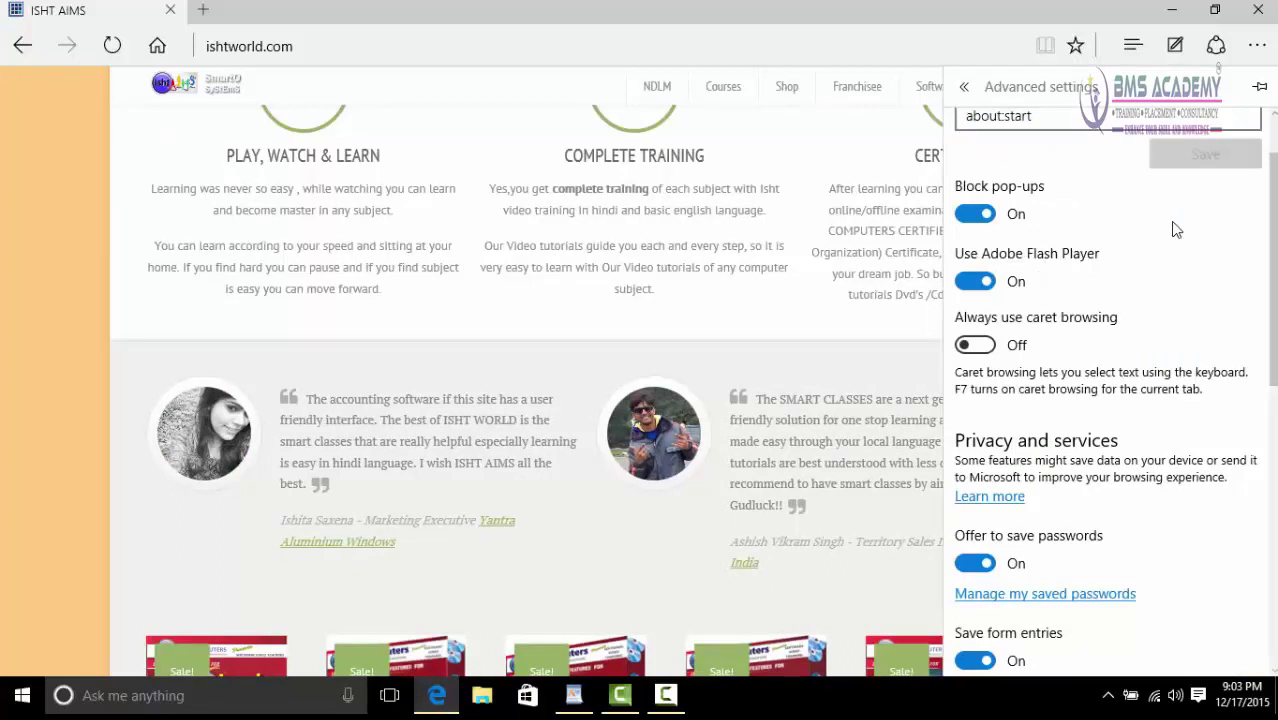
- Review the advanced privacy and services settings for saved passwords, form entries, Do Not Track requests and Cortana assistance
scroll(1176, 230, "down", 5)
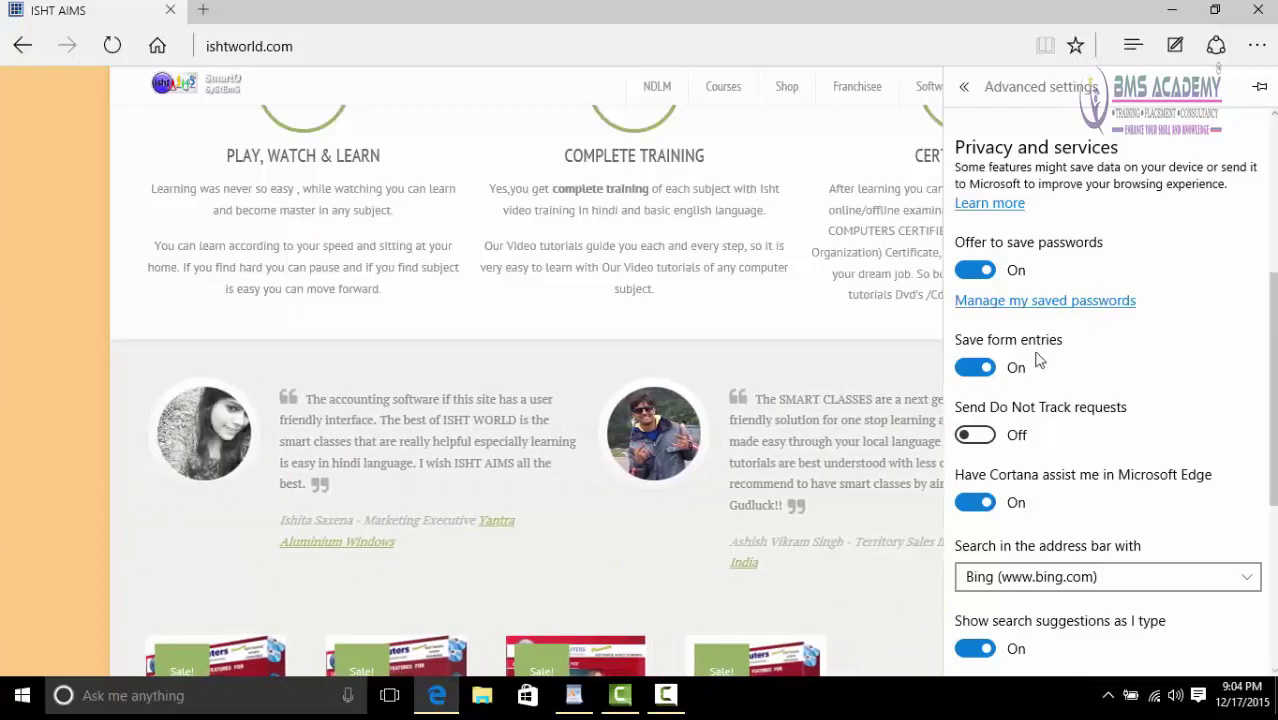
scroll(1014, 376, "up", 1)
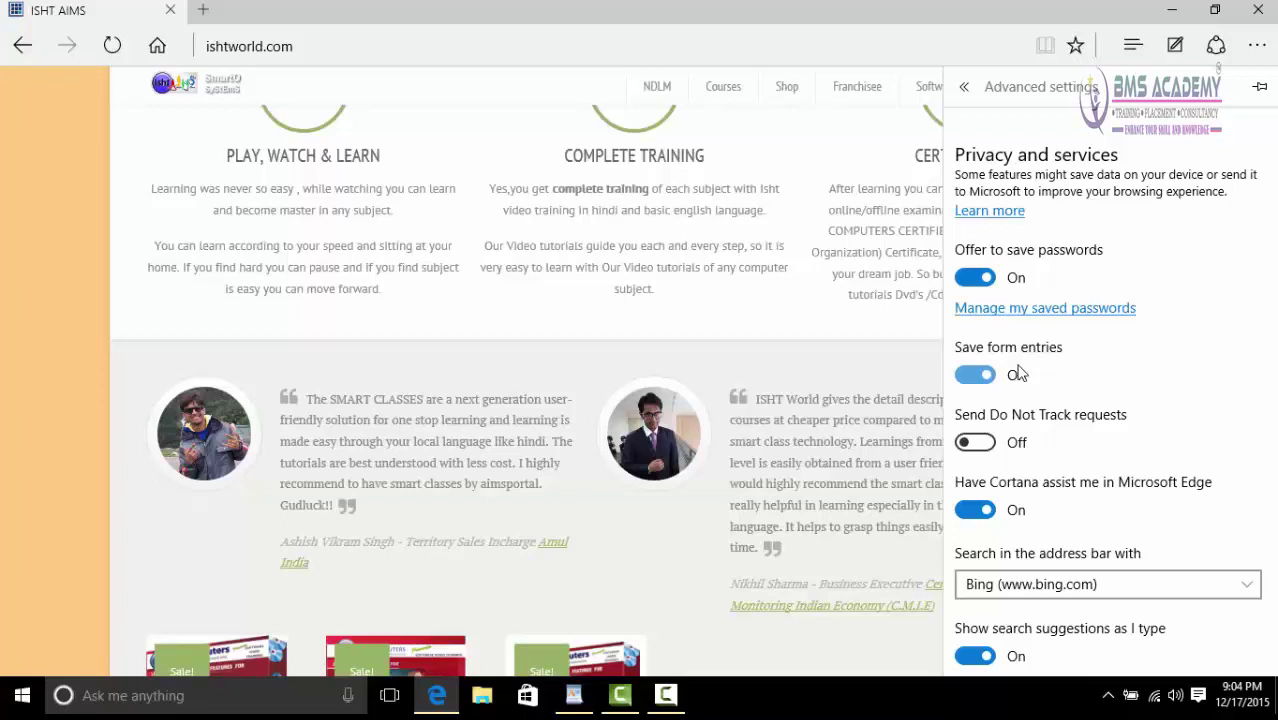
scroll(1104, 400, "down", 2)
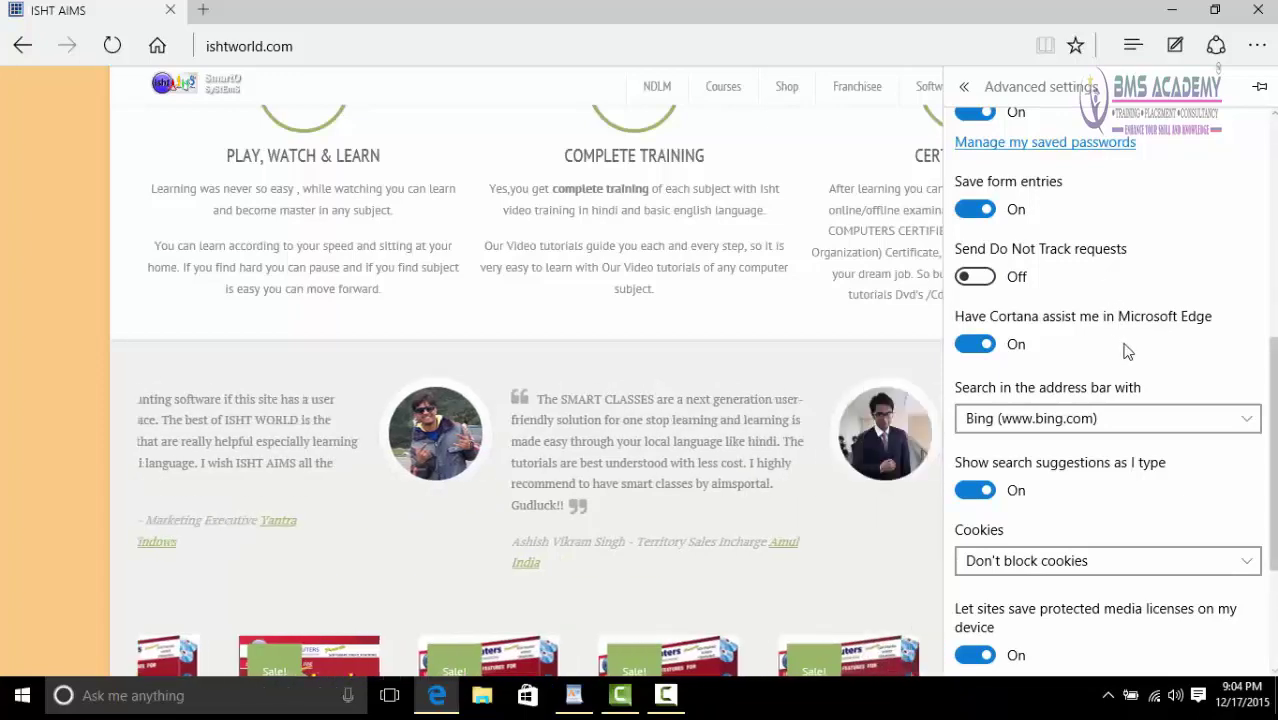
scroll(1118, 371, "down", 1)
scroll(1118, 371, "down", 1)
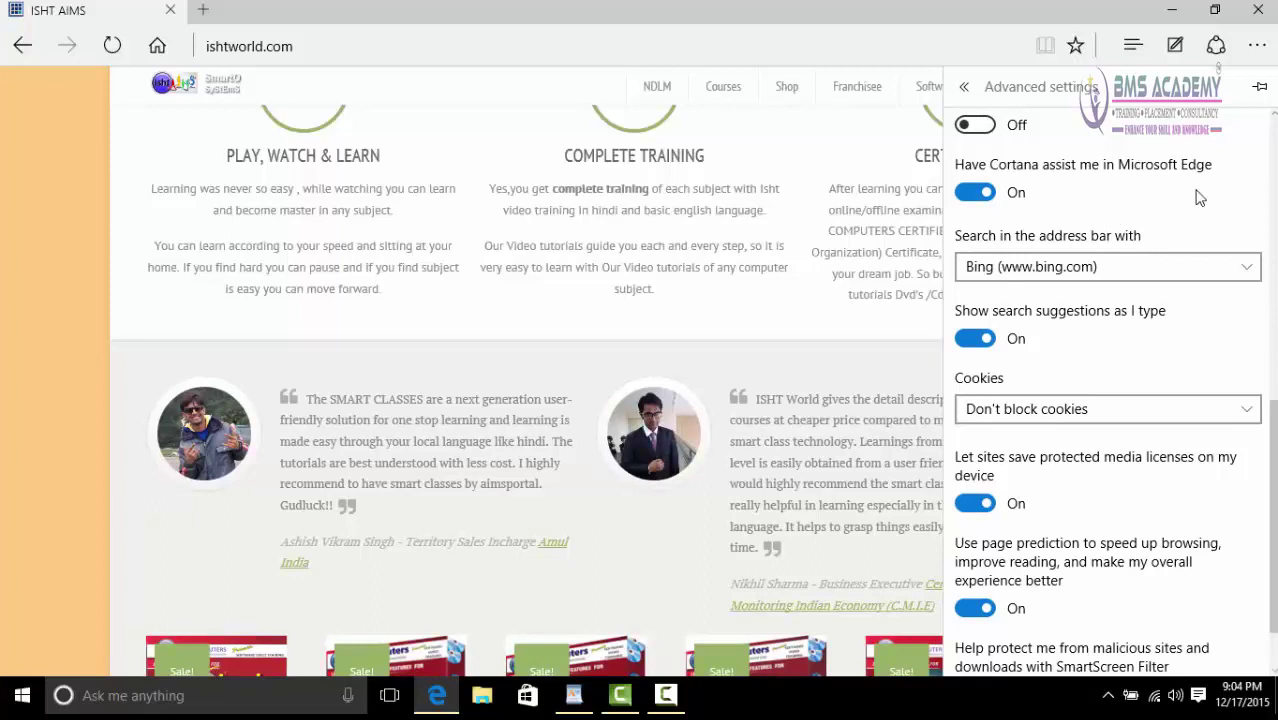
left_click(1005, 198)
left_click(1022, 200)
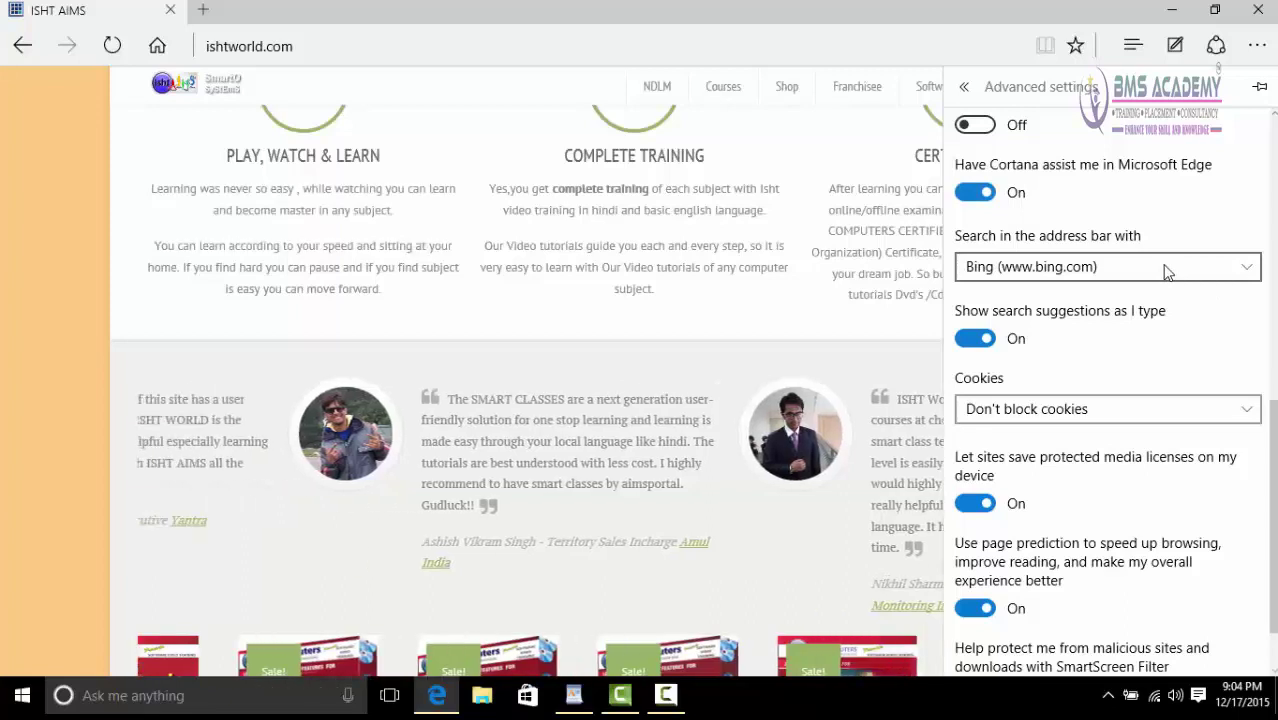
- View the choices for the address bar search engine and for cookies, keeping Bing and Don't block cookies
left_click(1167, 270)
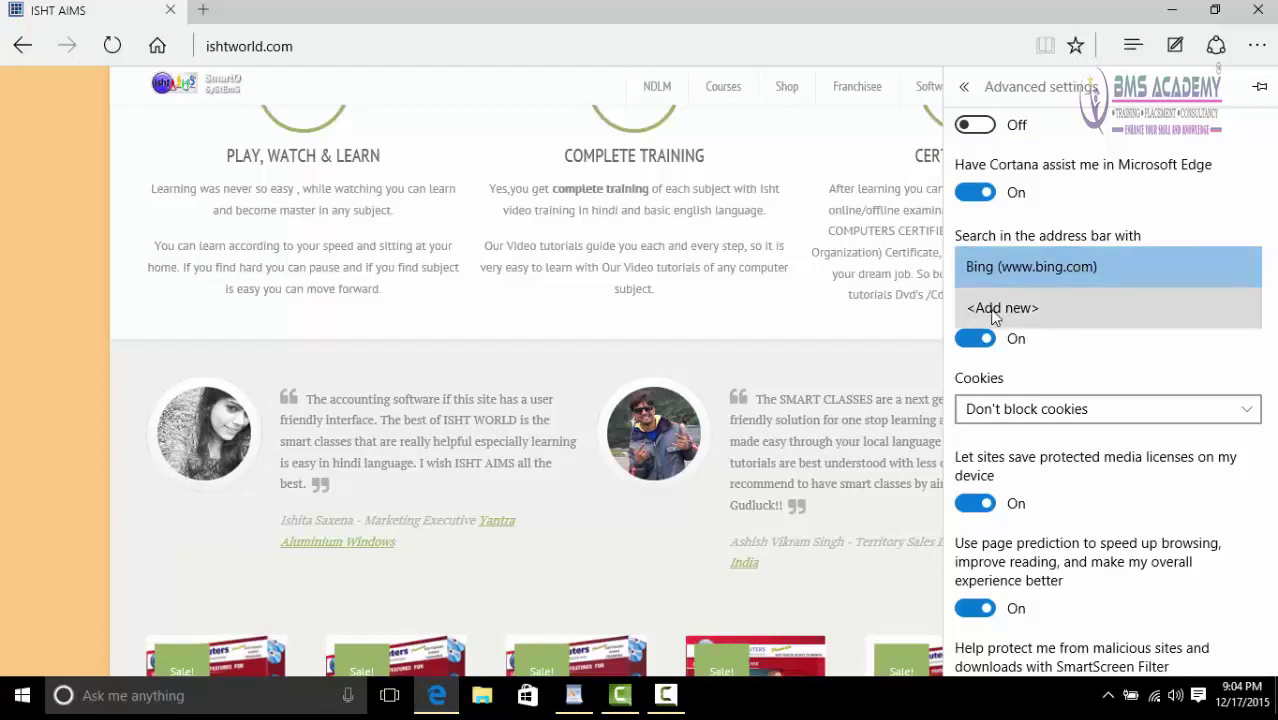
left_click(1145, 232)
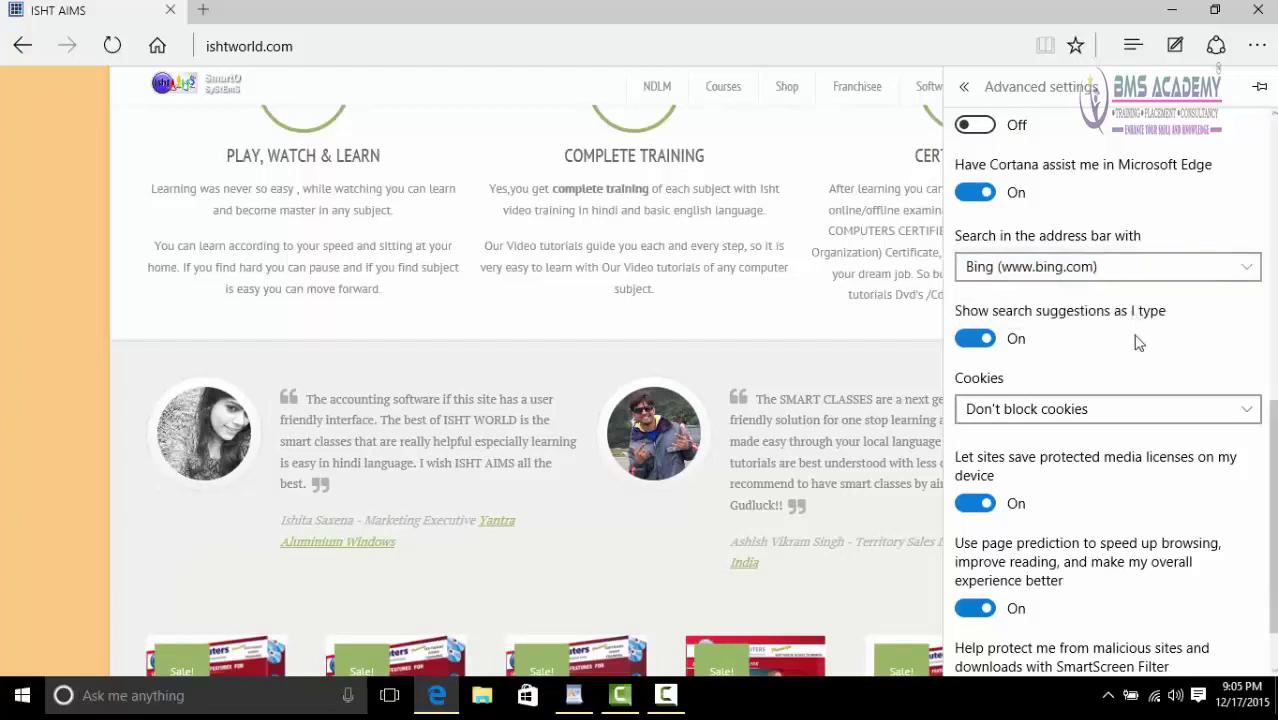
scroll(1137, 343, "down", 1)
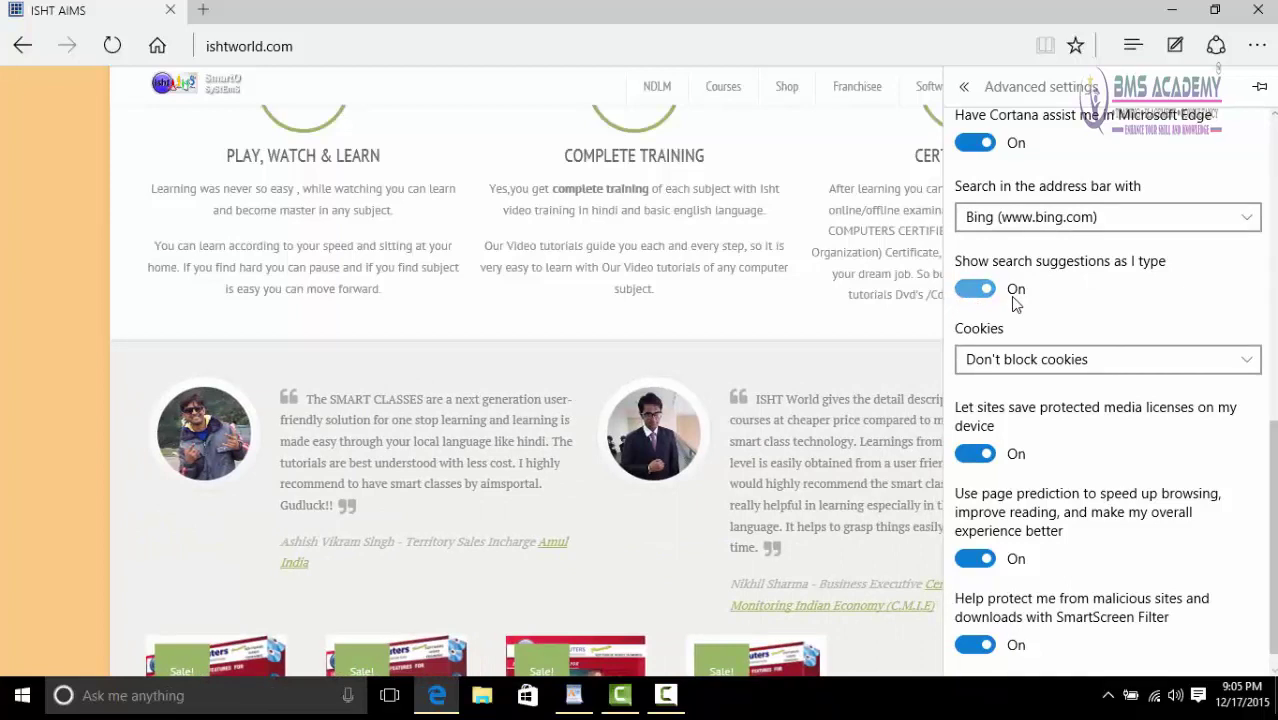
left_click(1117, 365)
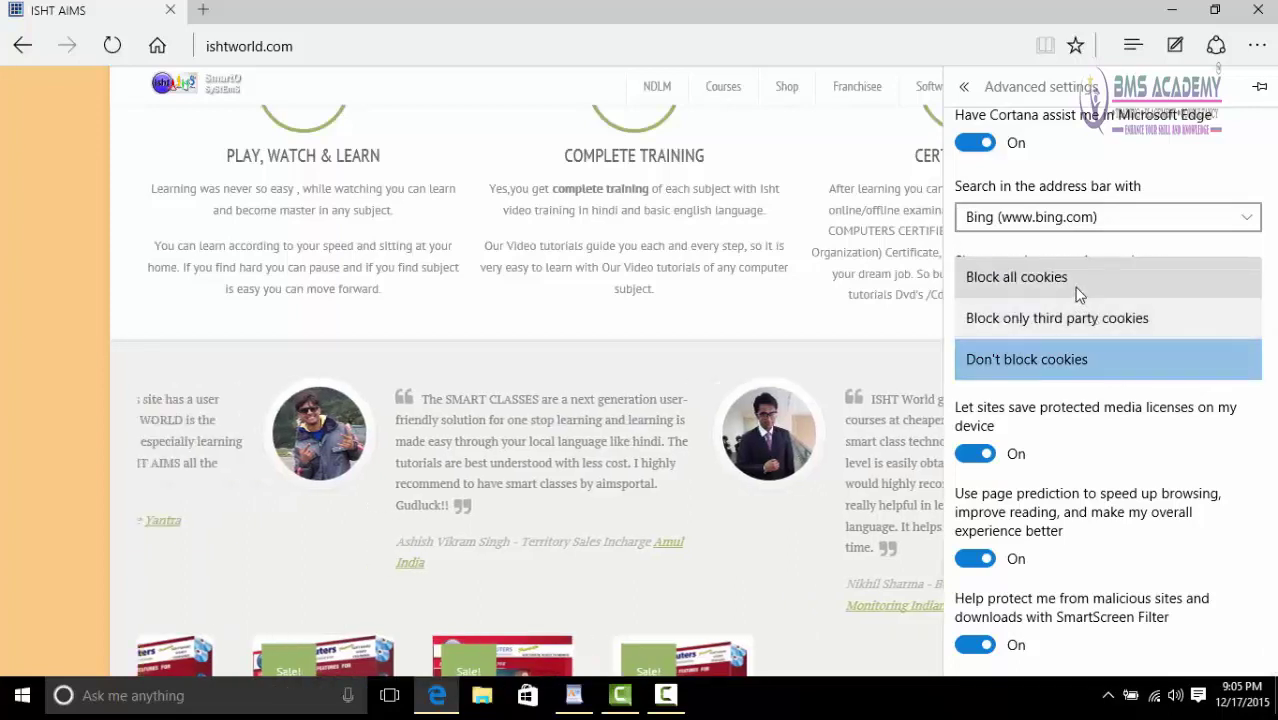
left_click(1037, 370)
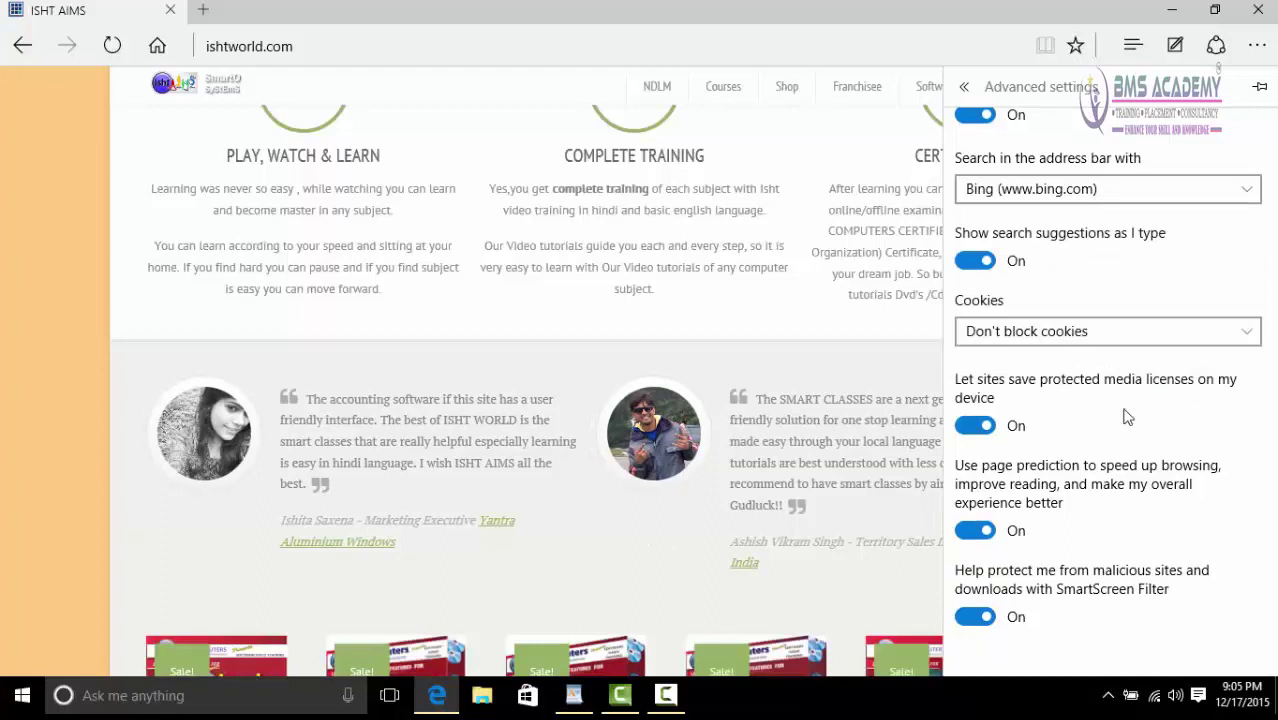